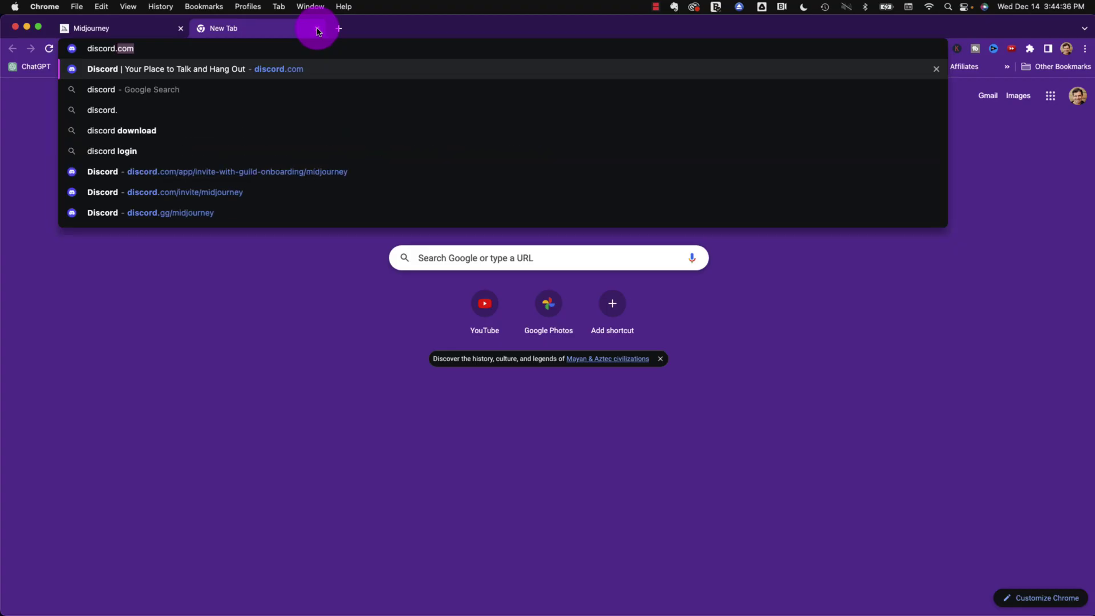
Step: Open discord.com in the browser and switch to the Discord desktop app to view it in full screen
type(".com")
key("Return")
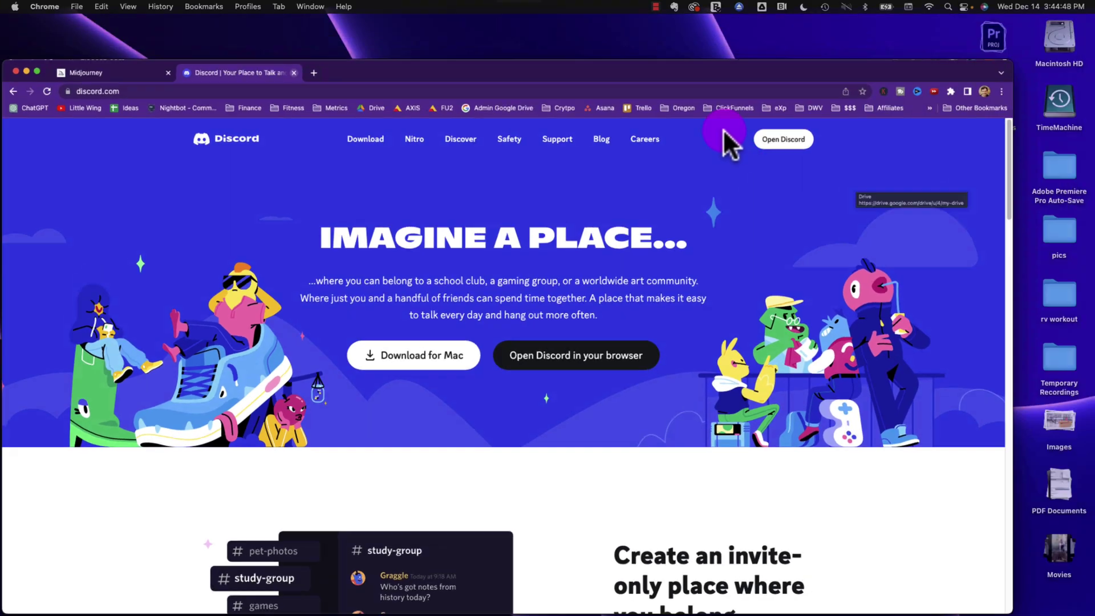
key("ctrl+Up")
left_click(746, 208)
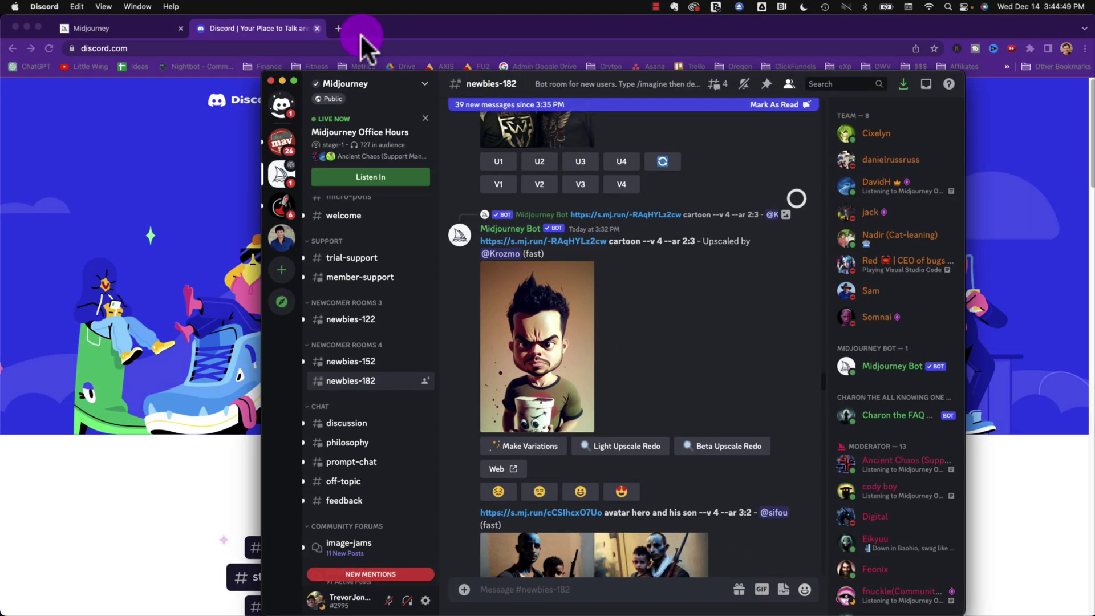
left_click(294, 81)
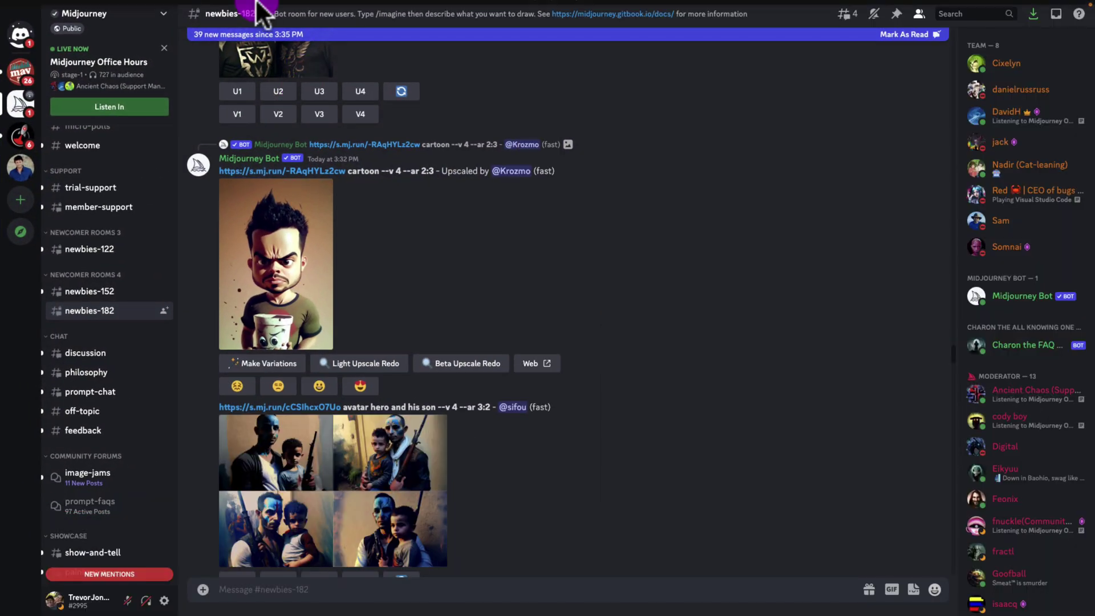
left_click(28, 26)
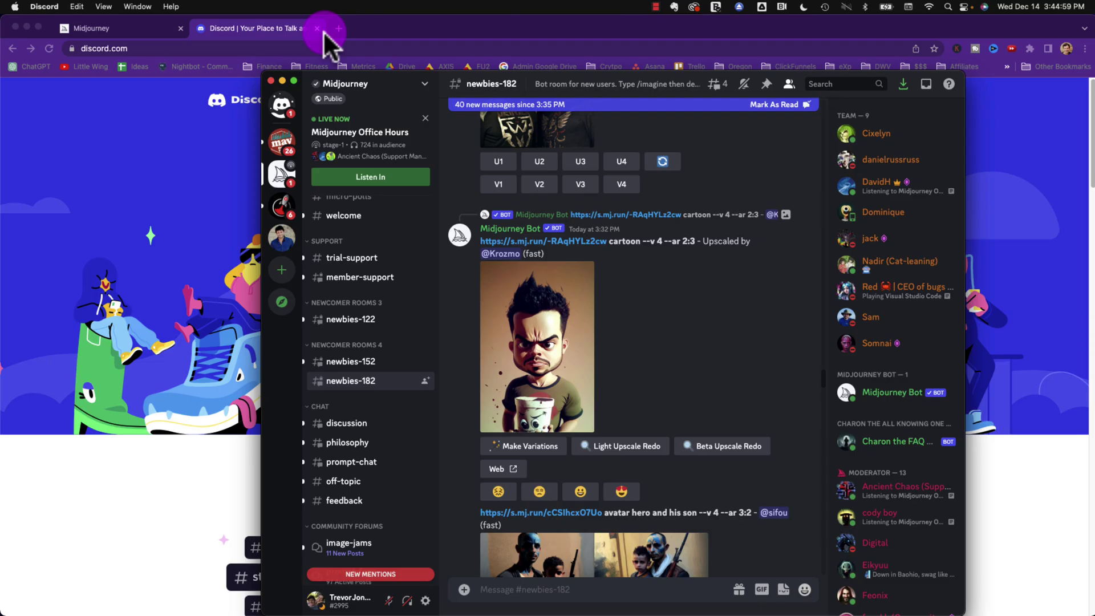
Step: Return to the Midjourney website in Chrome and join the beta through its Discord invite
left_click(331, 28)
left_click(142, 28)
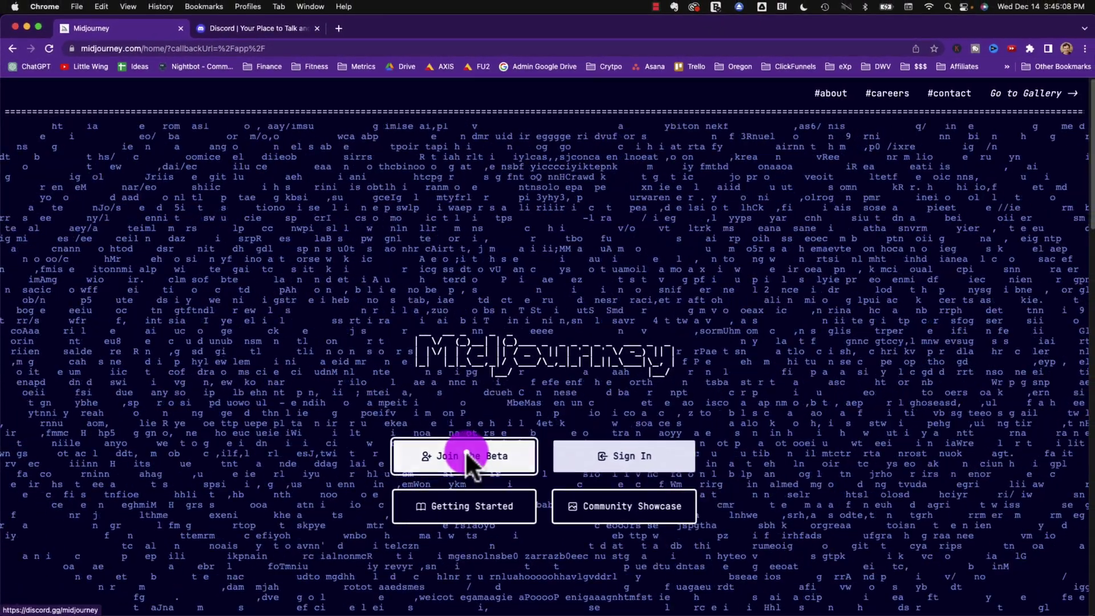
left_click(578, 544)
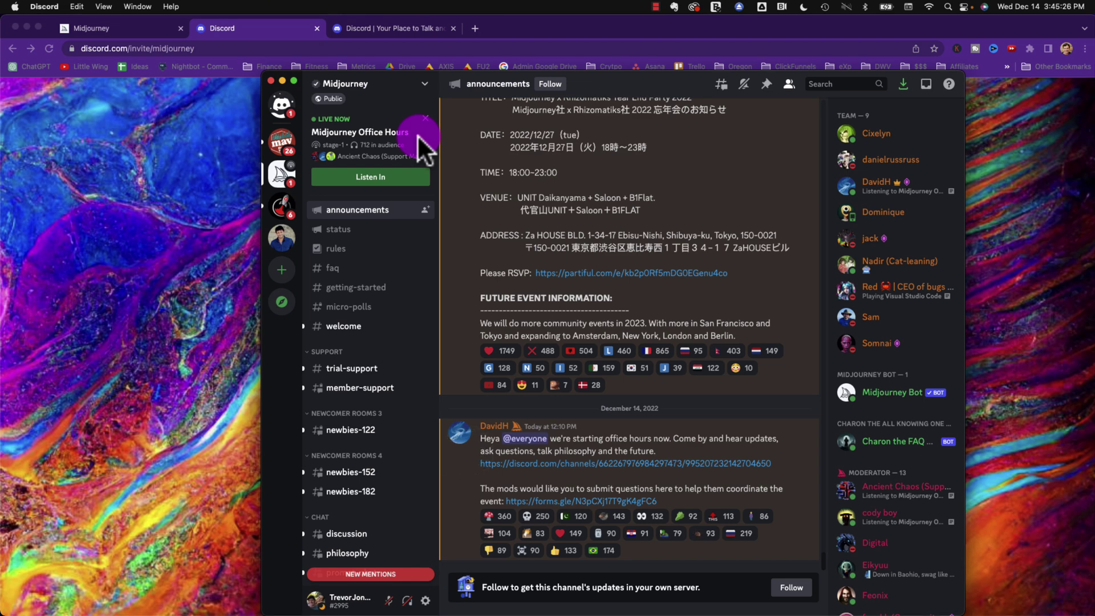
Step: Expand the Discord app to full screen and open the newbies-122 channel
left_click(293, 80)
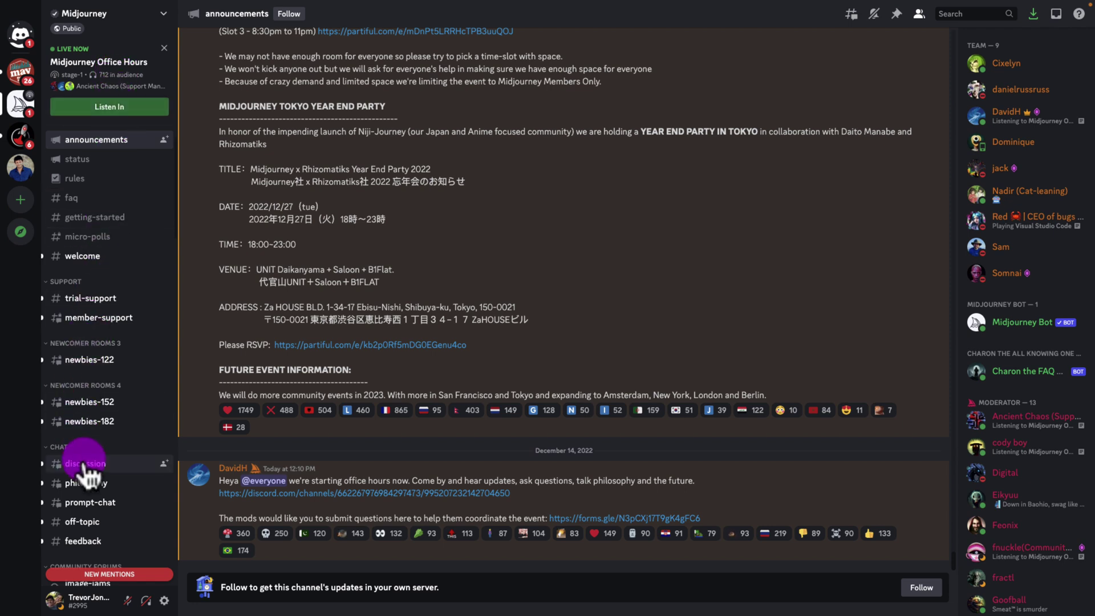
left_click(103, 174)
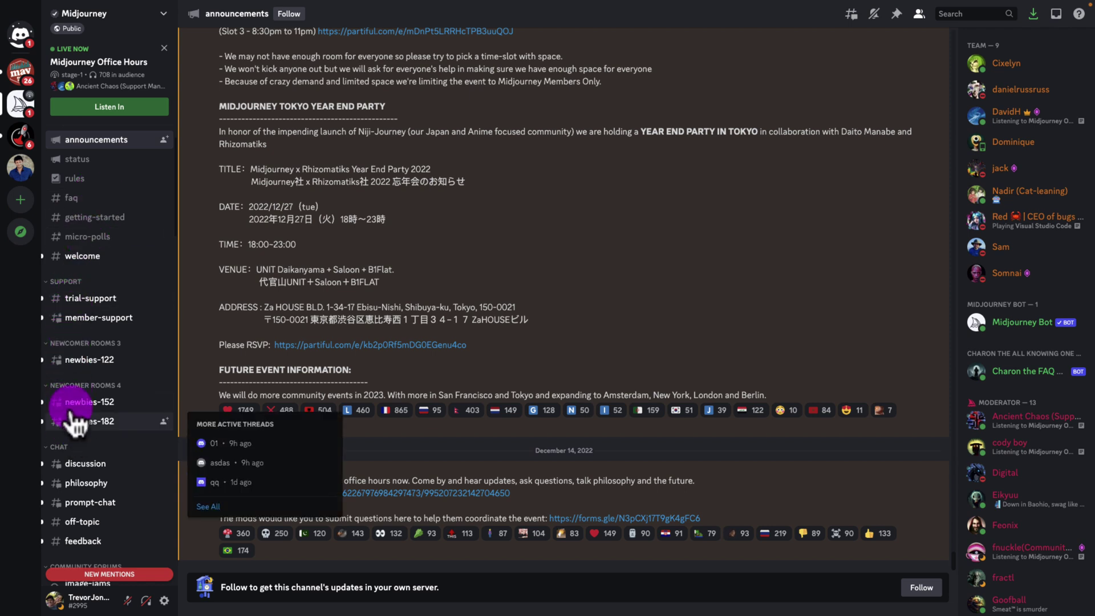
left_click(87, 368)
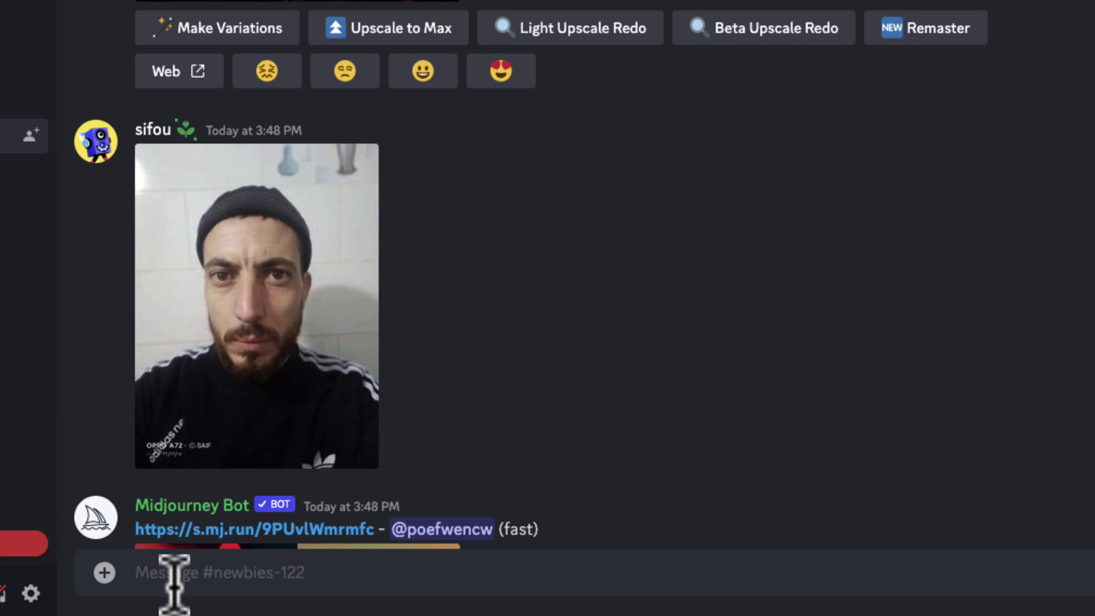
Step: Run the Midjourney Bot's /settings command in the newbies-122 channel
type("/")
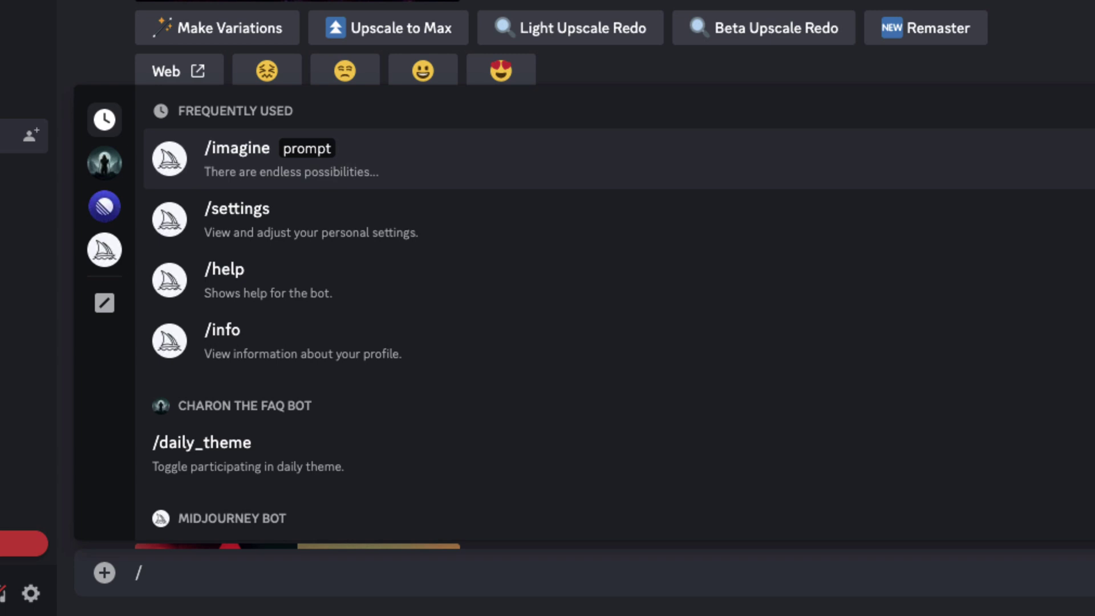
type("settings")
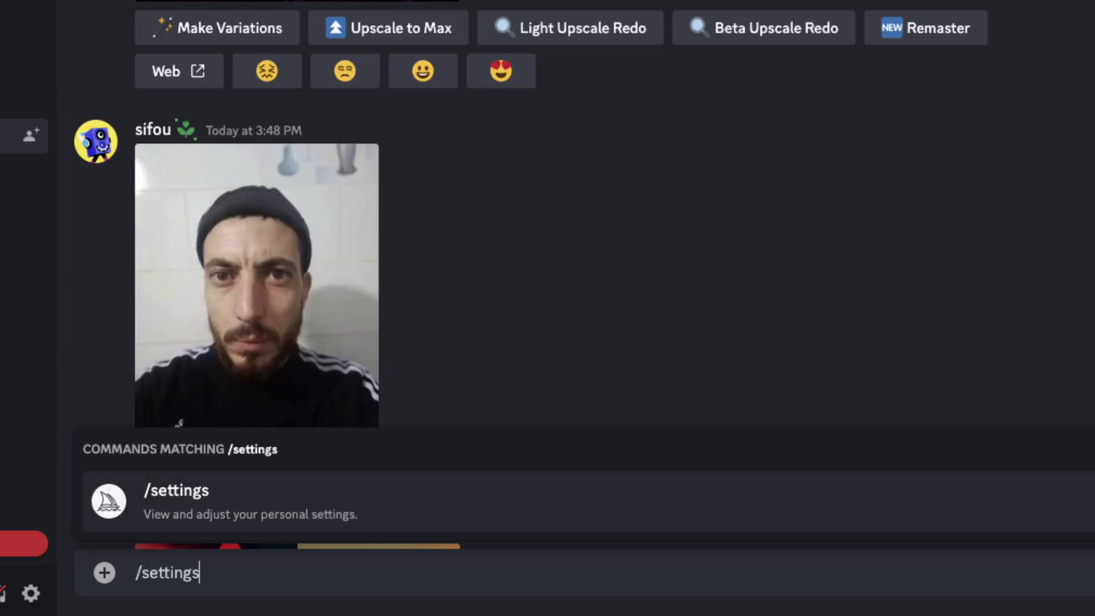
key("Return")
key("Return")
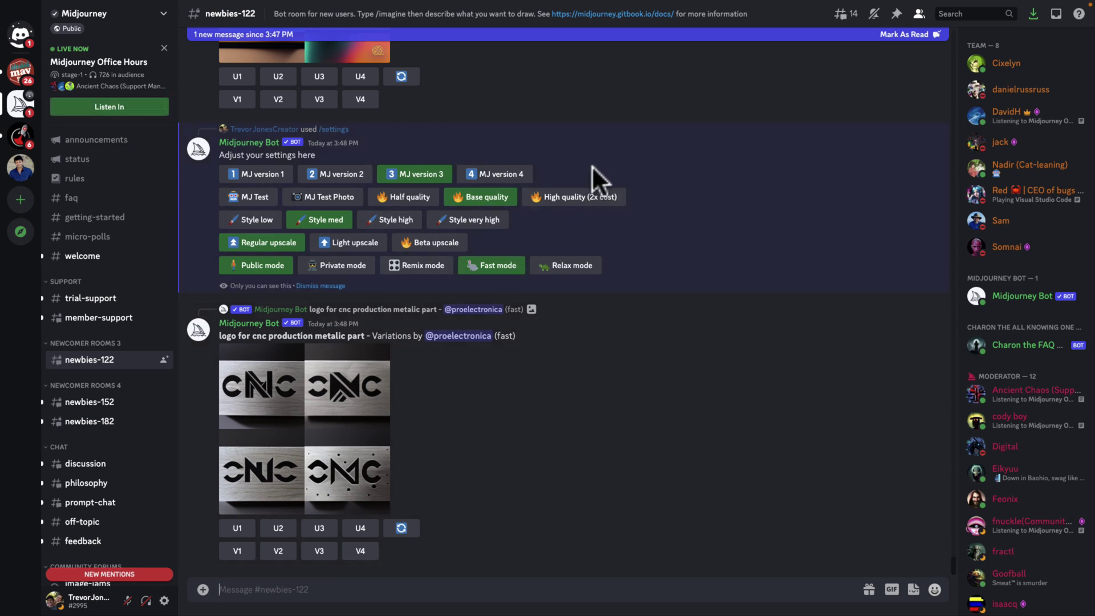
Step: Set the Midjourney model to MJ version 4 and enable Remix mode
scroll(628, 265, "up", 3)
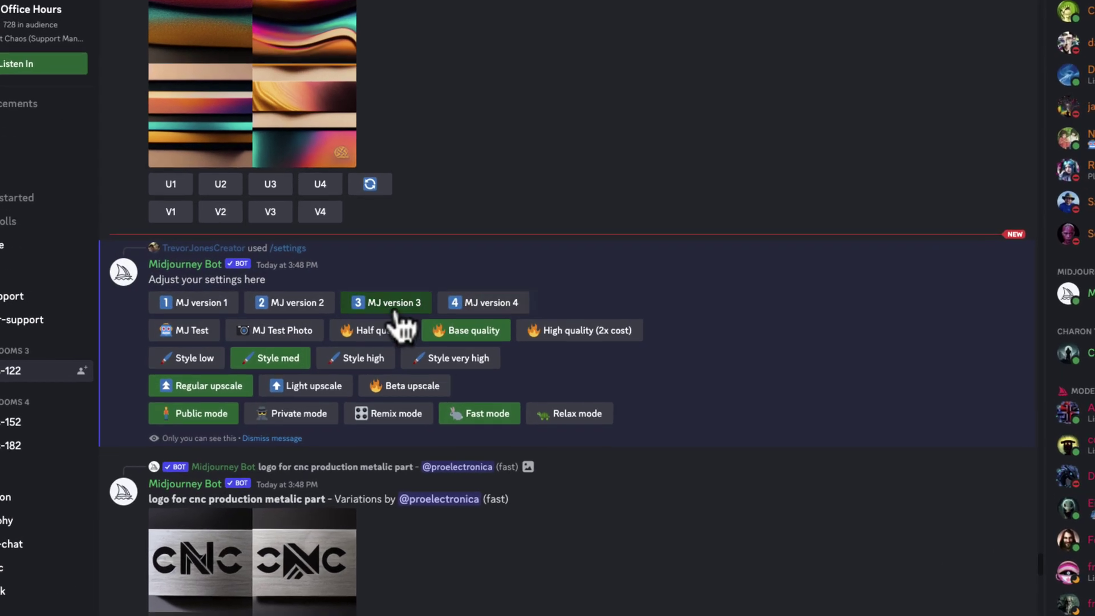
left_click(488, 303)
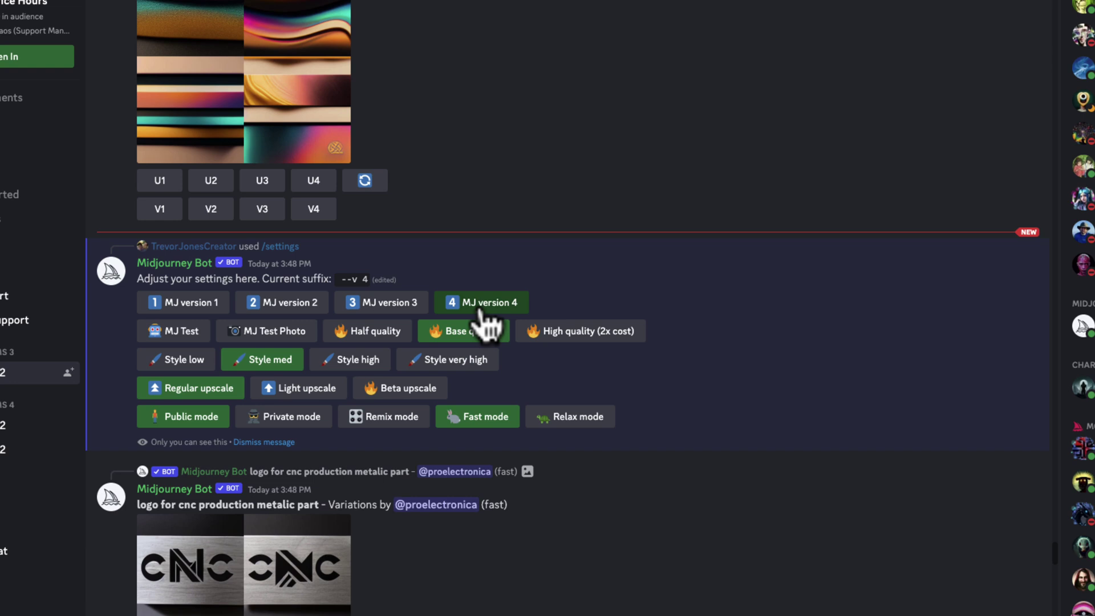
left_click(389, 422)
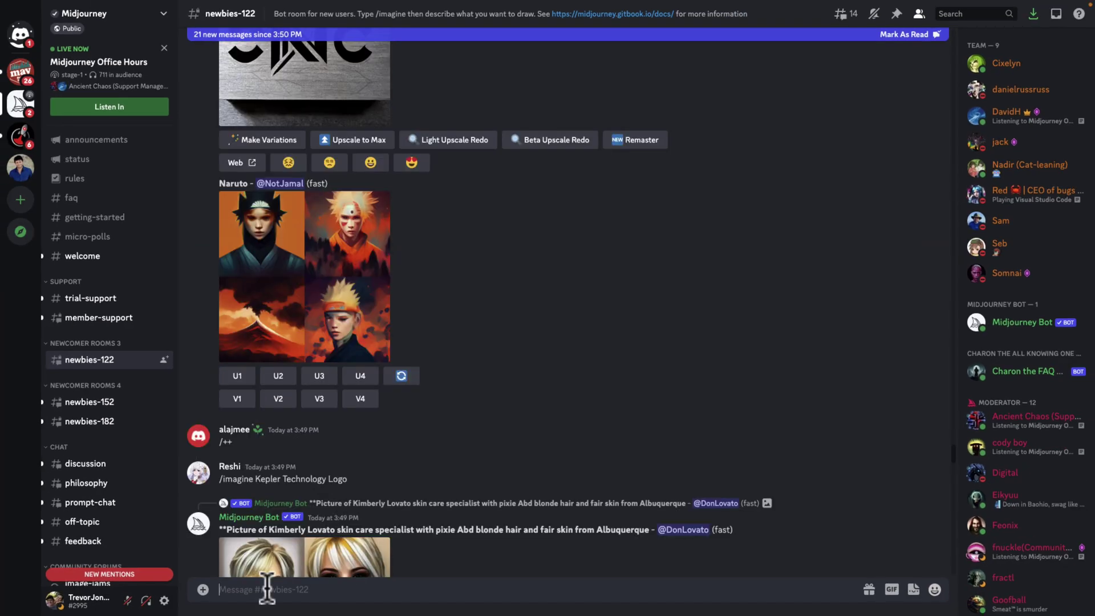
Step: Submit an /imagine command with the prompt "show train passing through beautiful mountain range, vibrant, colorful"
type("/ima")
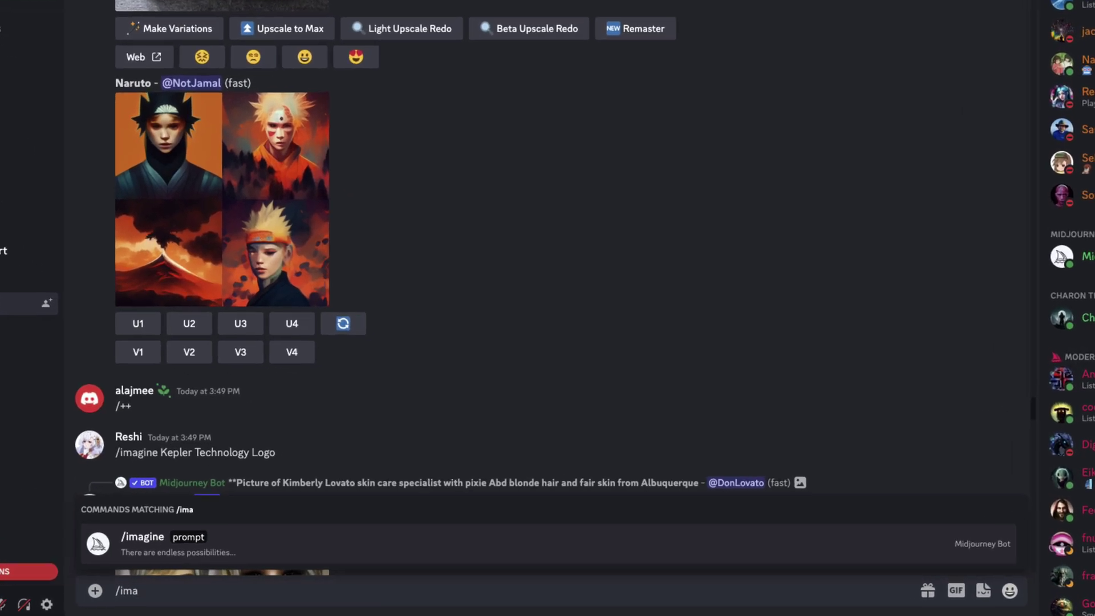
left_click(141, 545)
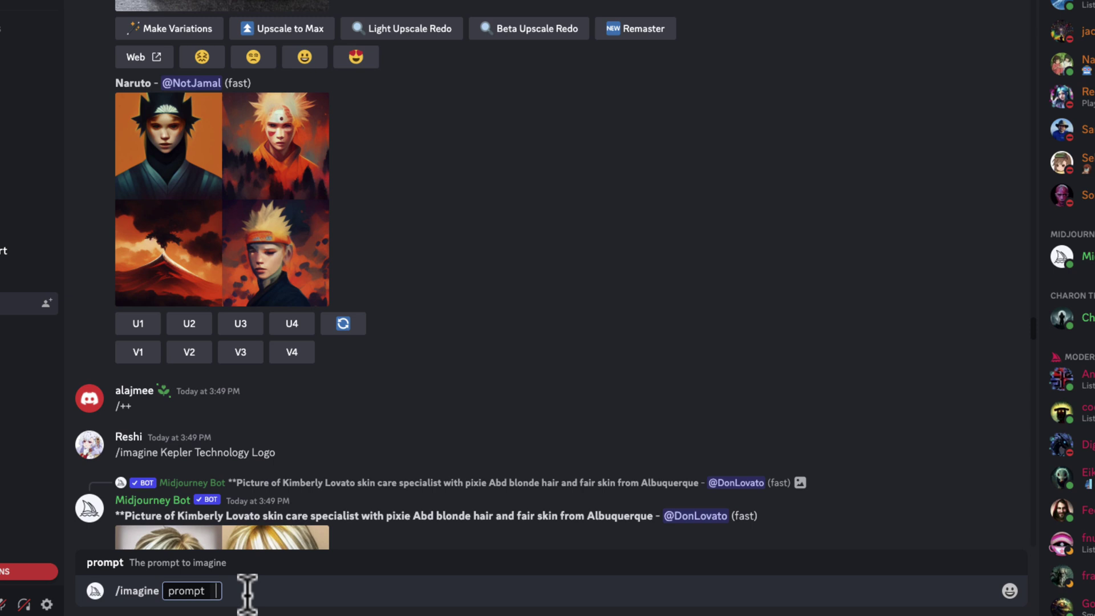
type("show train passing")
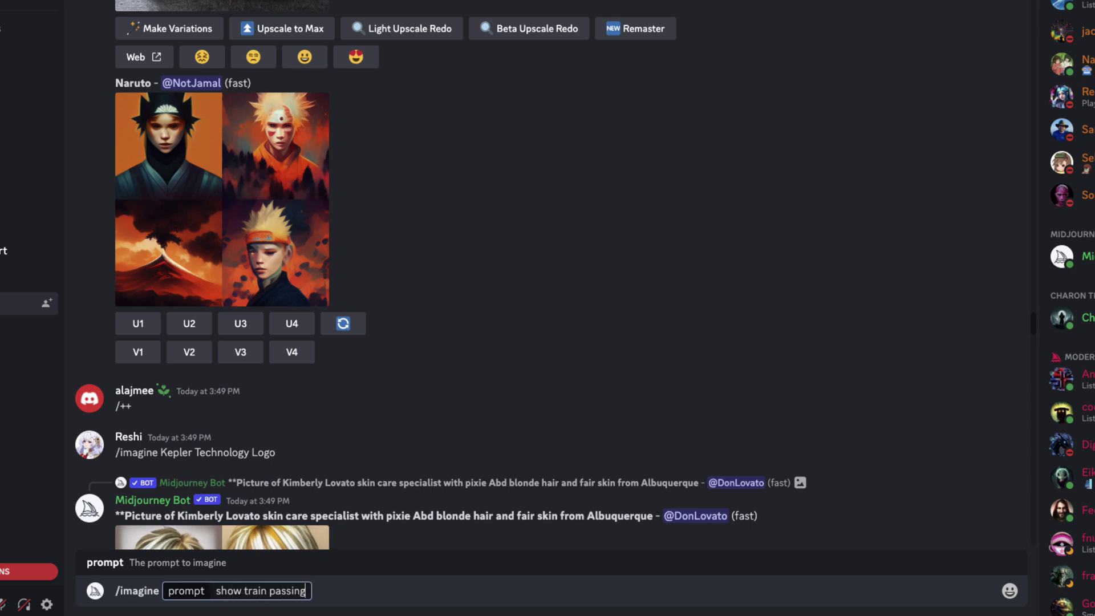
type(" through beautiful mou")
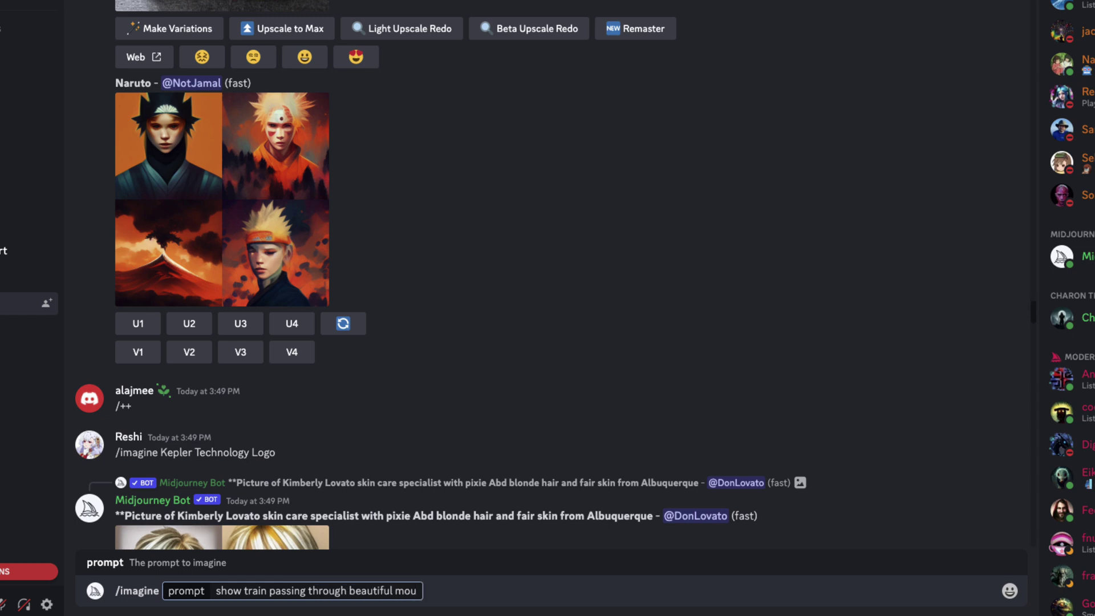
type("ntain range")
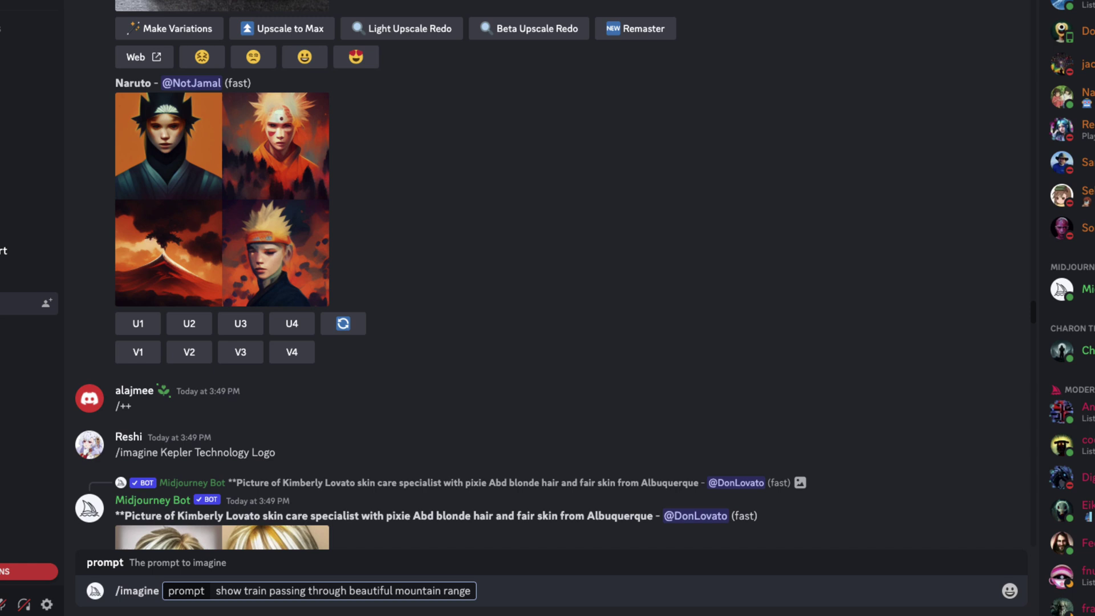
type(", vibrant, colorful")
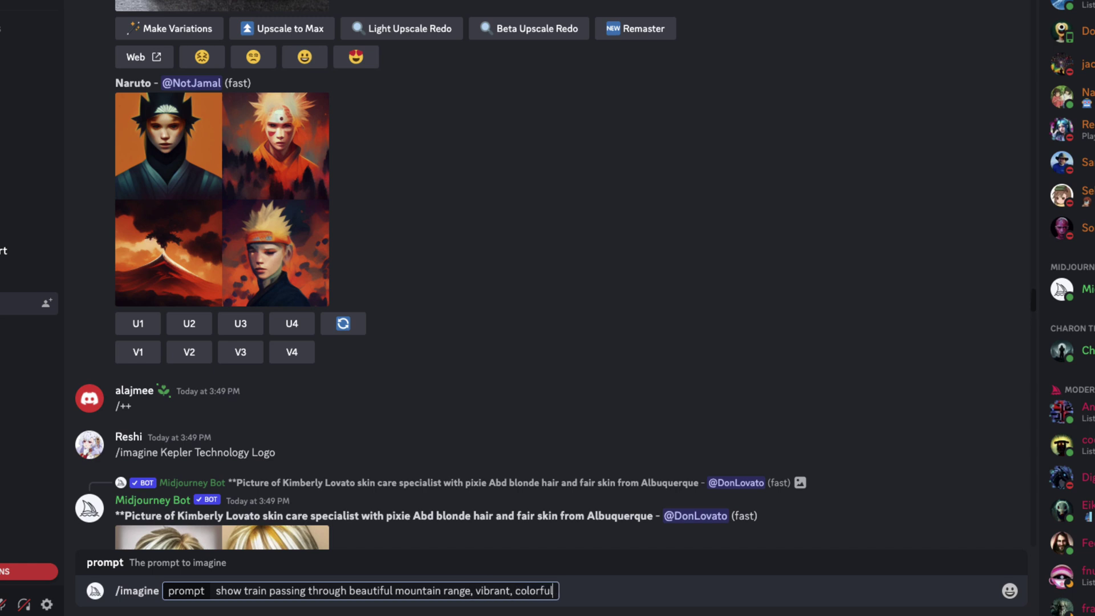
key("Return")
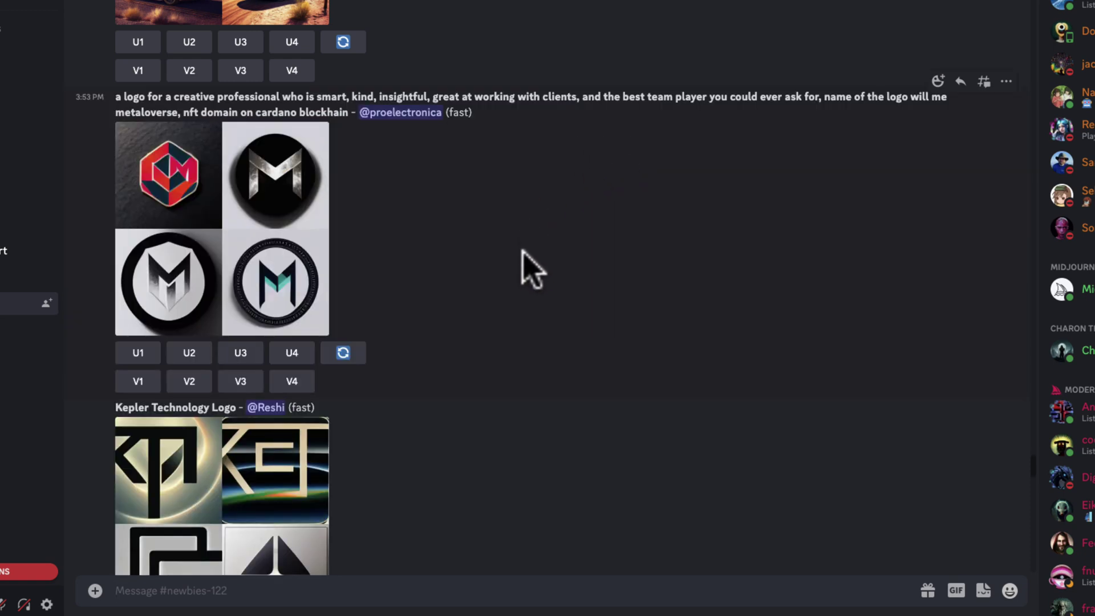
Step: Find the generated train image grid in the channel and view its full-size original in the browser
scroll(581, 330, "up", 10)
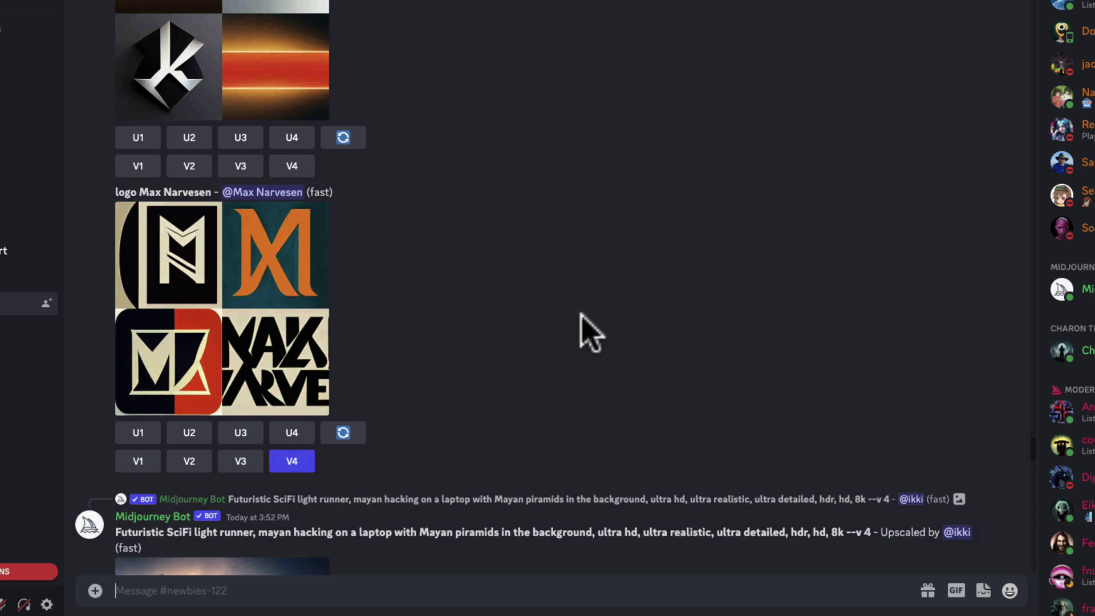
scroll(581, 329, "up", 15)
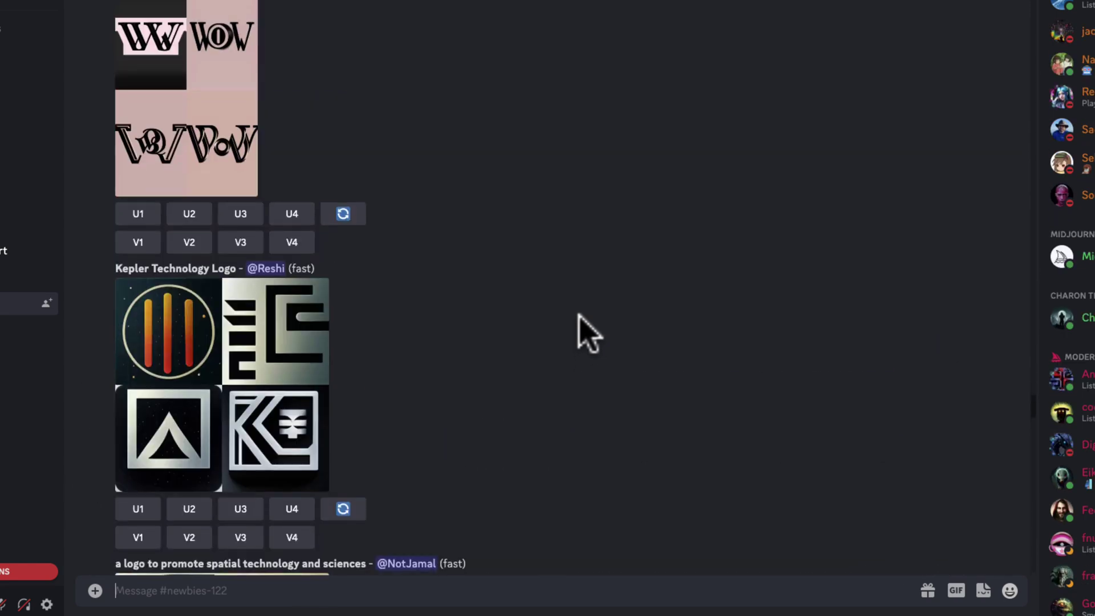
scroll(578, 315, "up", 15)
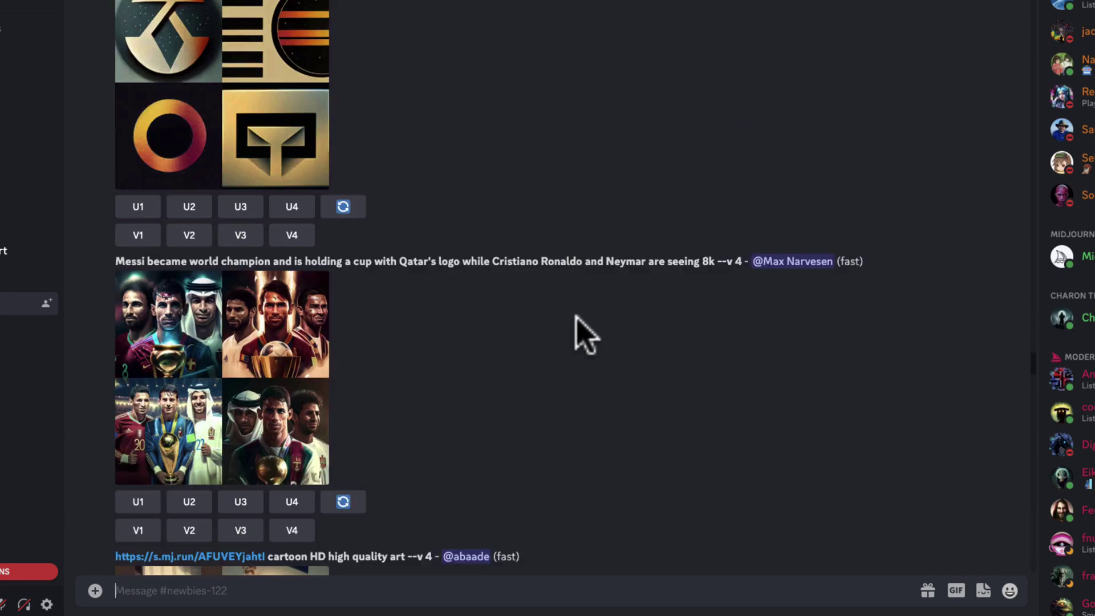
scroll(576, 318, "up", 15)
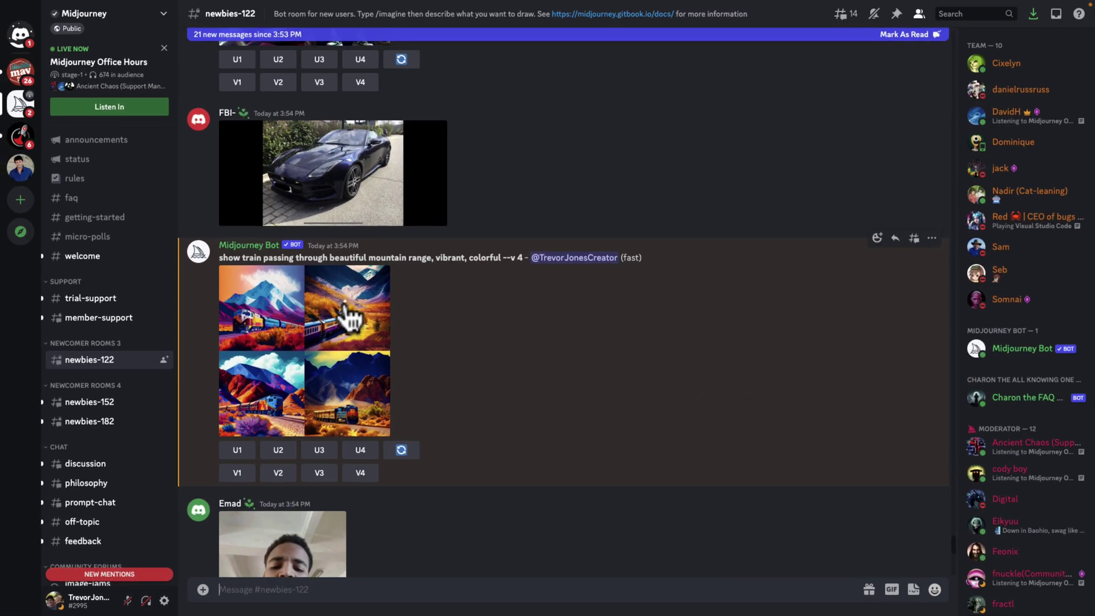
left_click(323, 257)
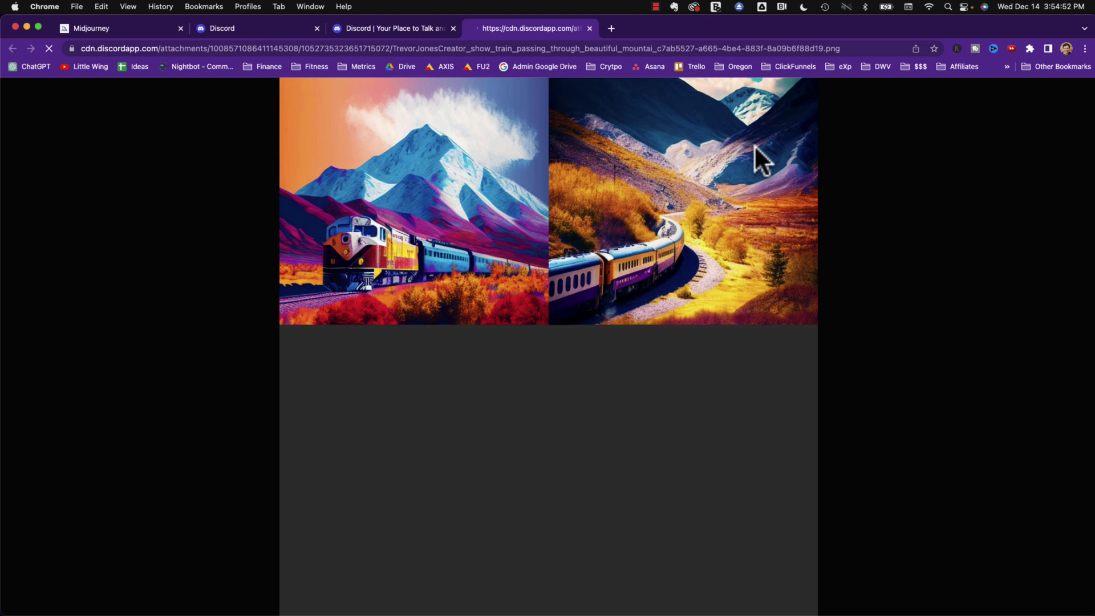
left_click(483, 358)
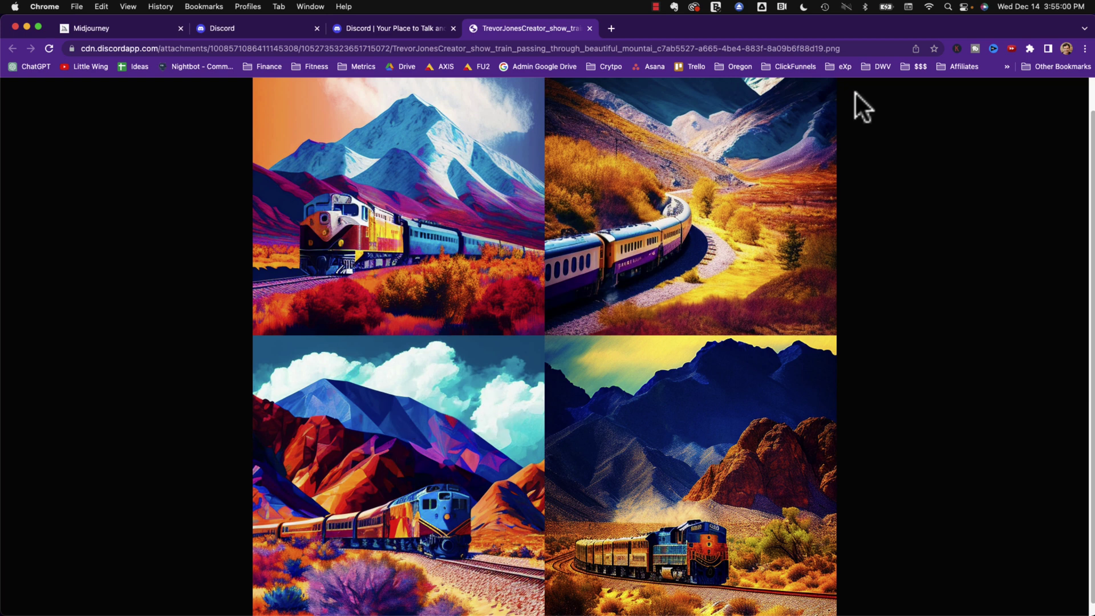
key("ctrl+Up")
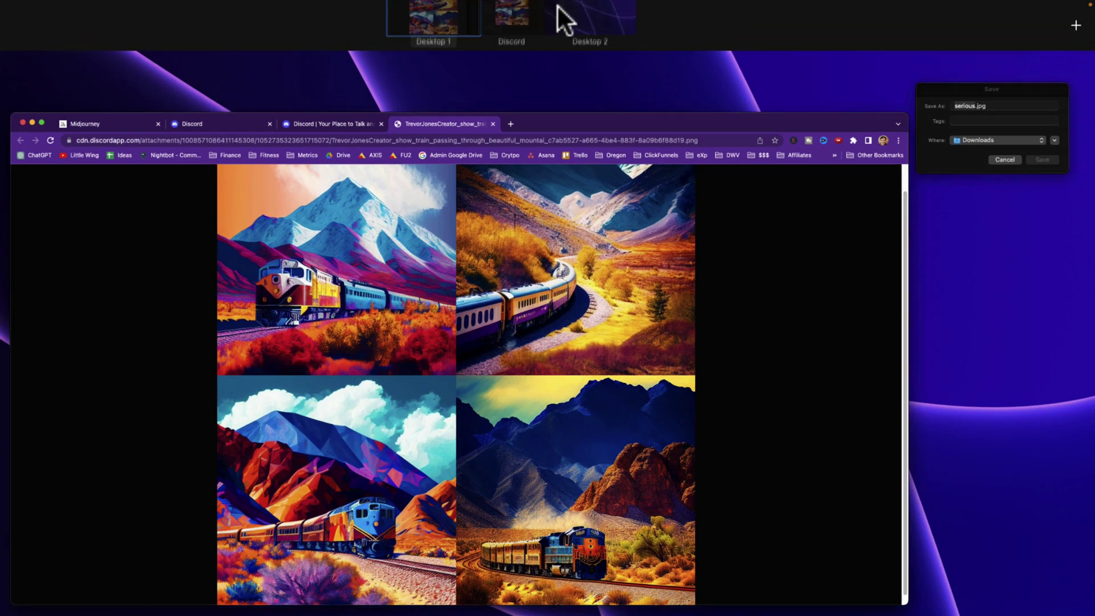
left_click(478, 41)
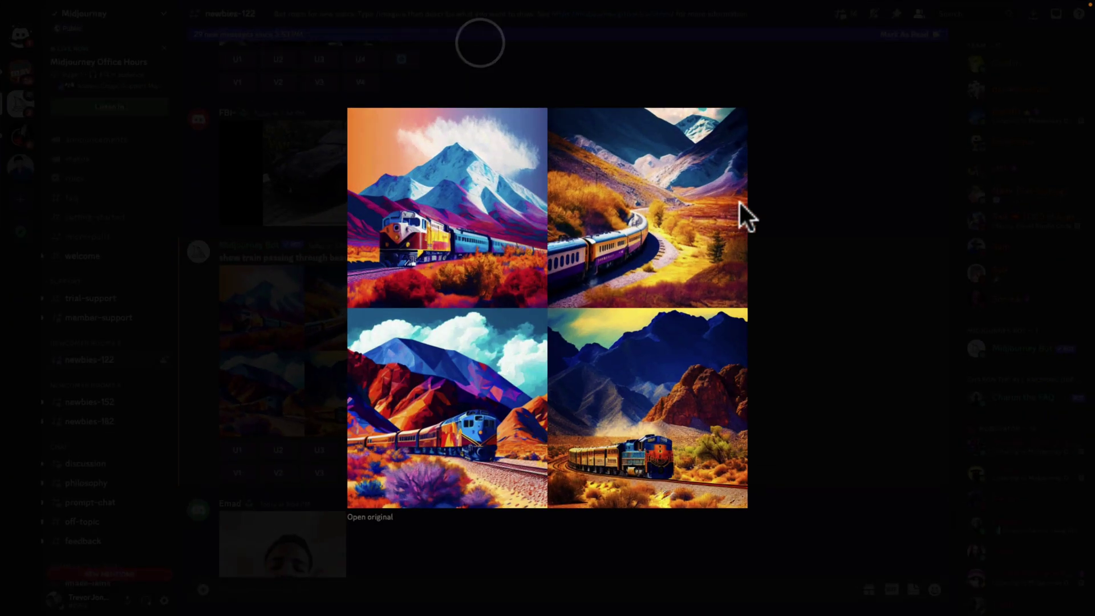
left_click(782, 203)
Step: Create variations of the first train image using its existing remix prompt and enlarge the in-progress preview
scroll(485, 298, "down", 5)
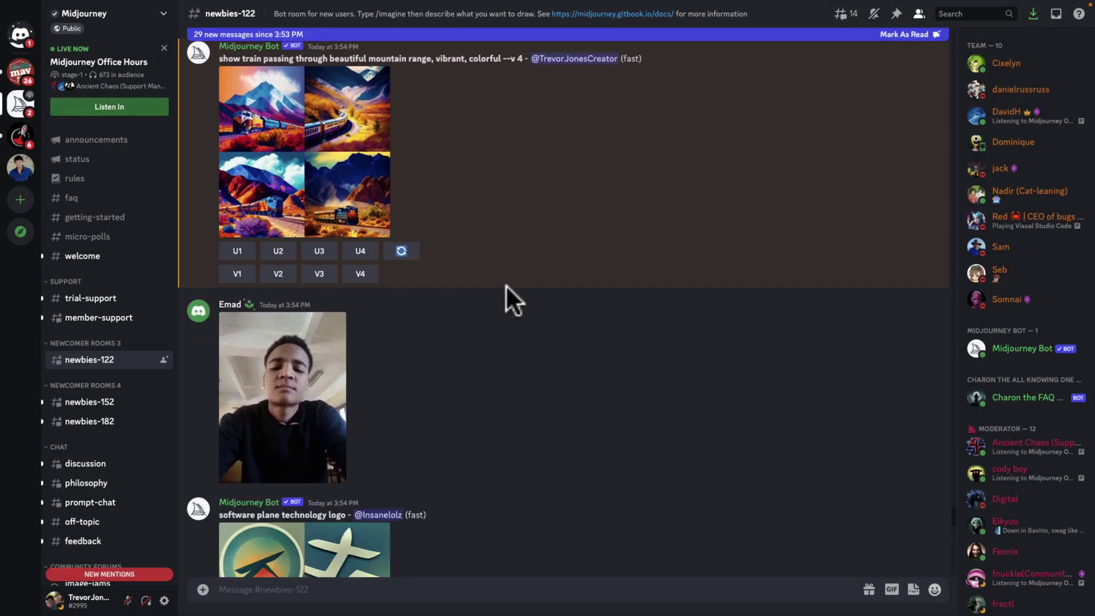
scroll(583, 214, "up", 2)
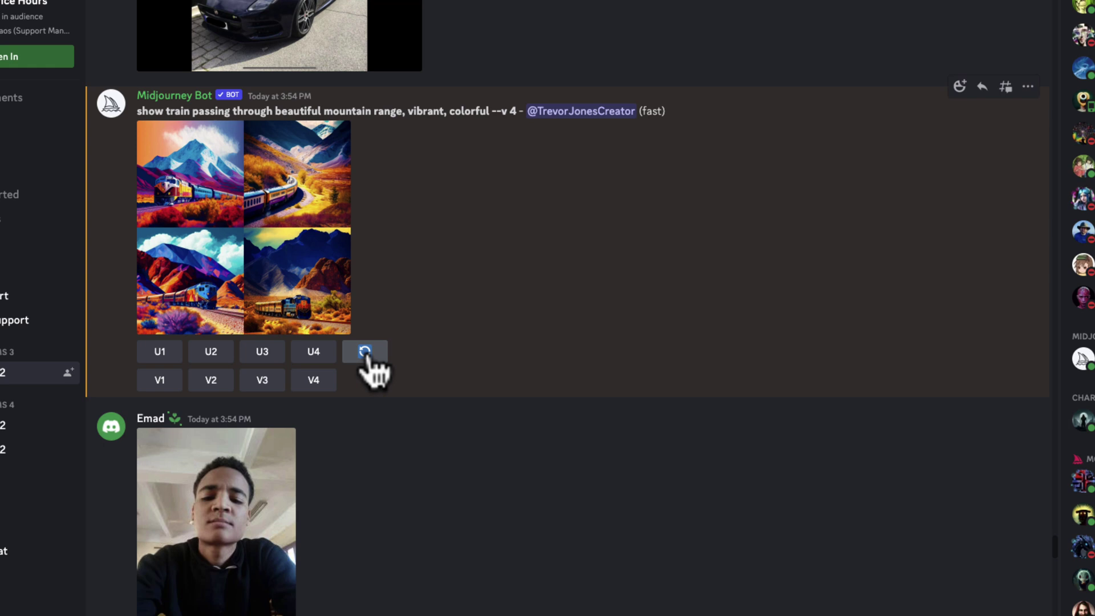
left_click(160, 381)
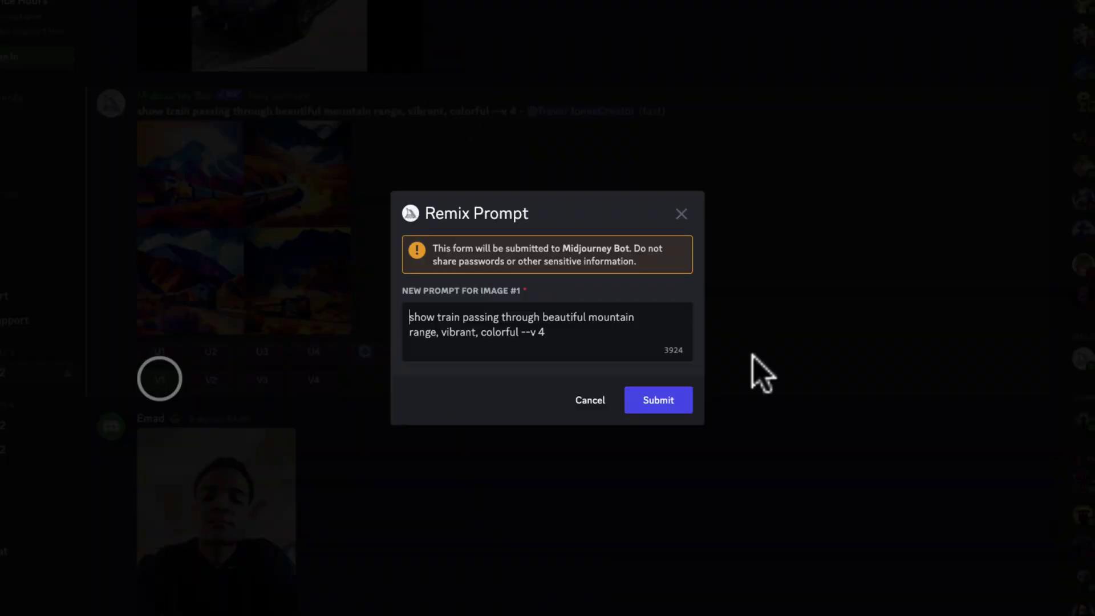
left_click(672, 410)
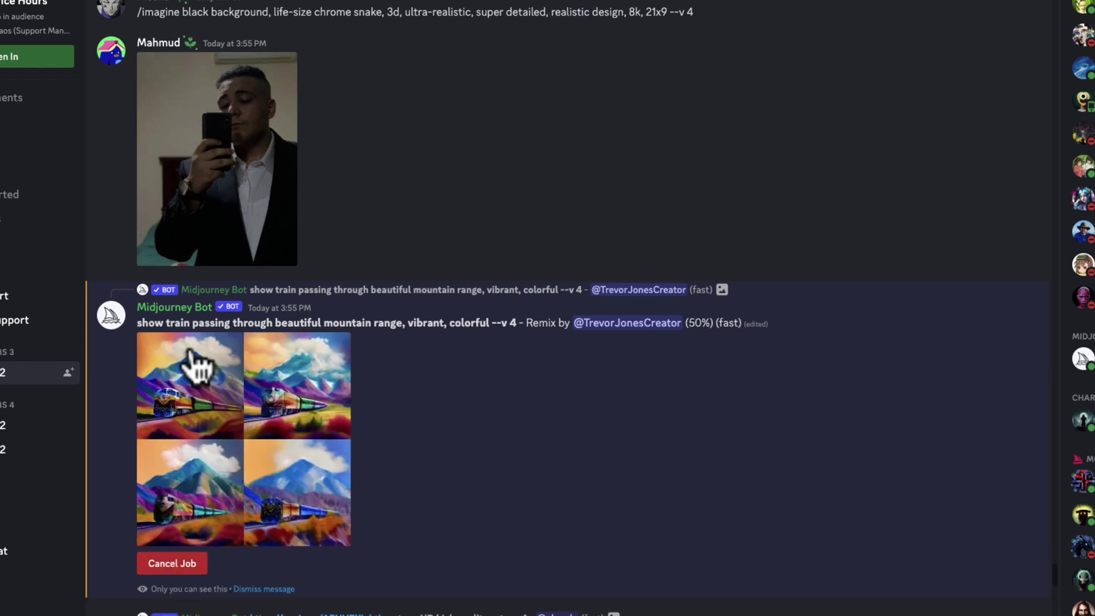
left_click(200, 360)
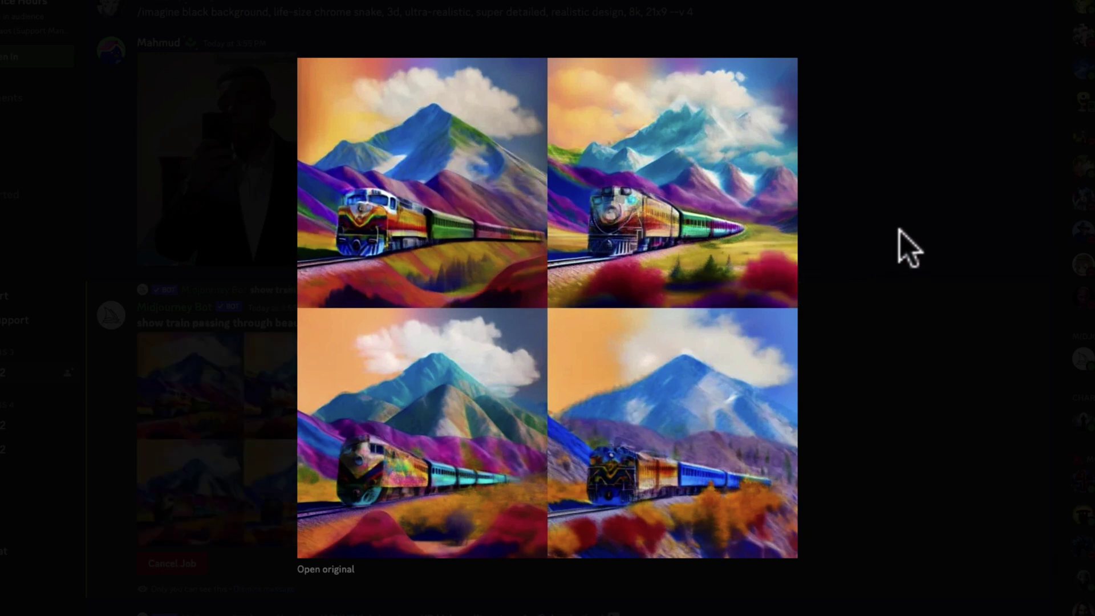
Step: Close the enlarged preview and upscale the second image of the remixed train grid
key("Escape")
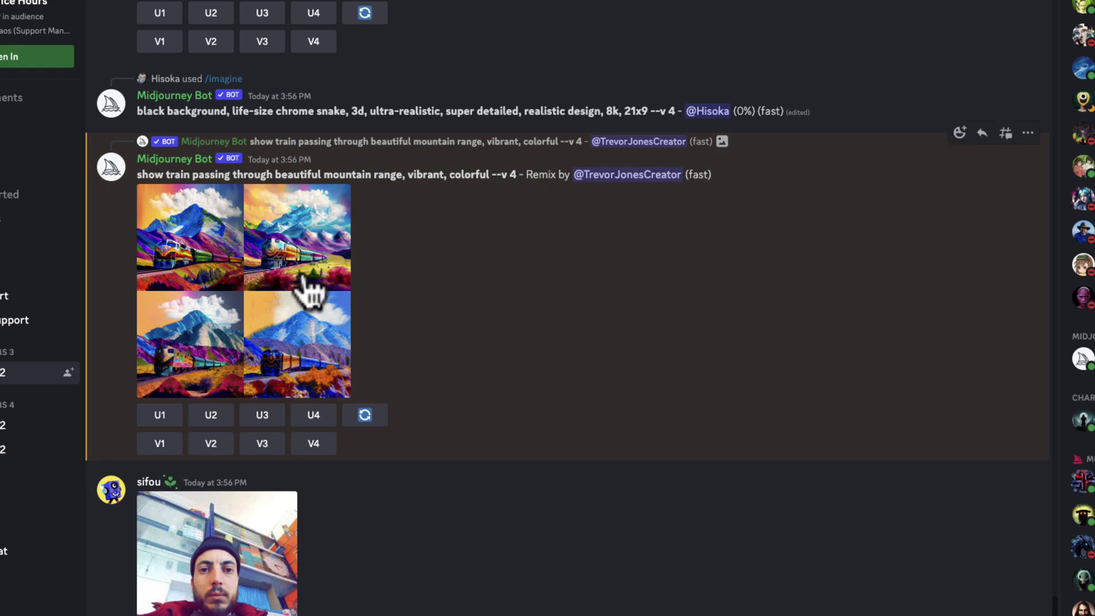
left_click(213, 416)
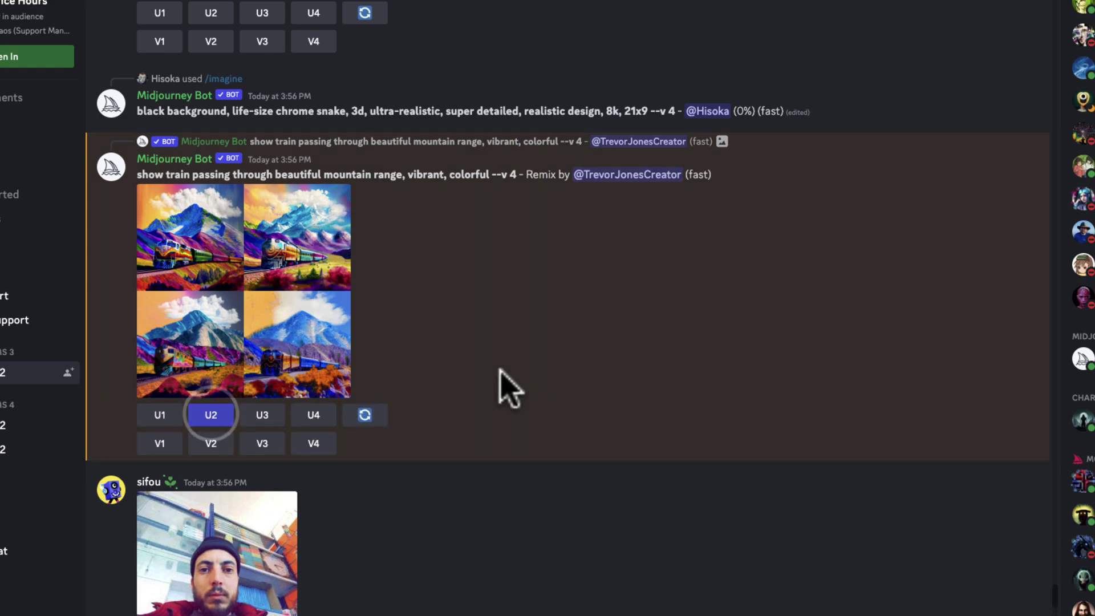
left_click(1055, 595)
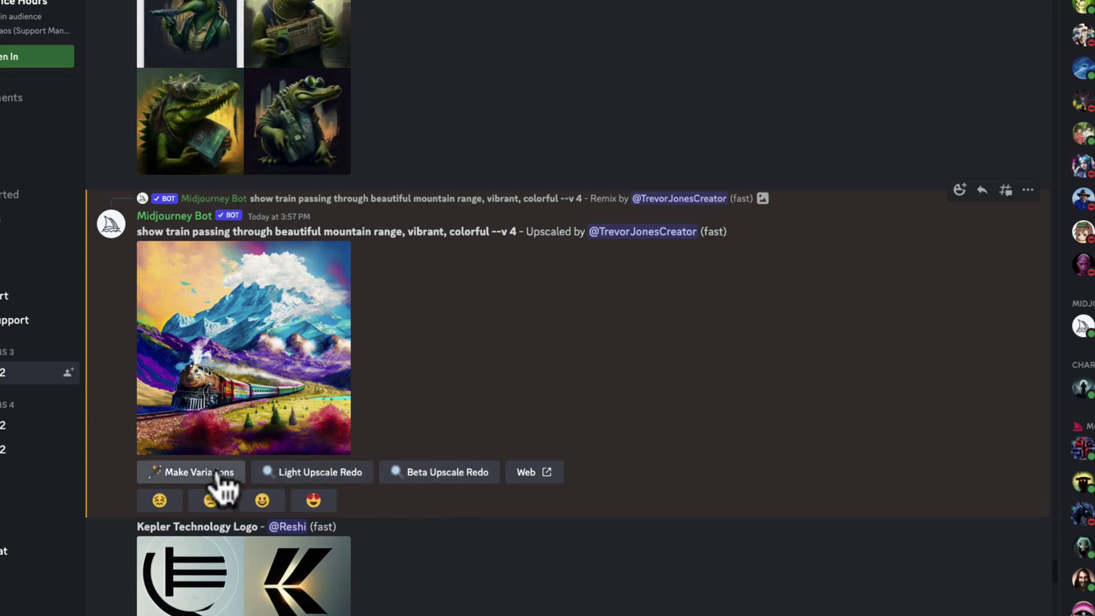
Step: Open the upscaled train image's full-size original in the browser and save it to the Desktop as traintest
left_click(282, 327)
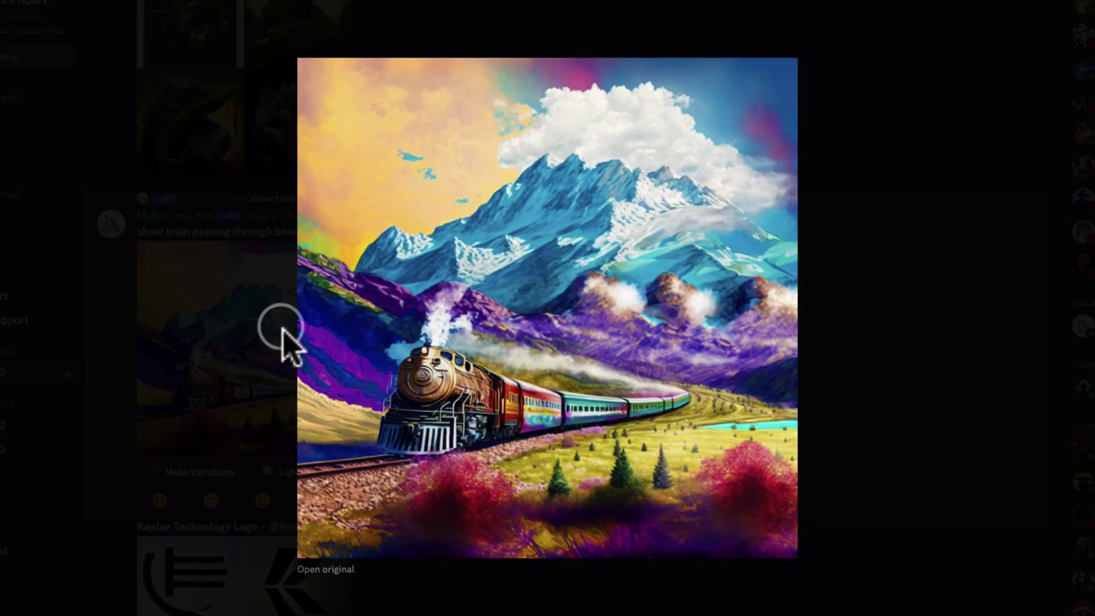
left_click(334, 570)
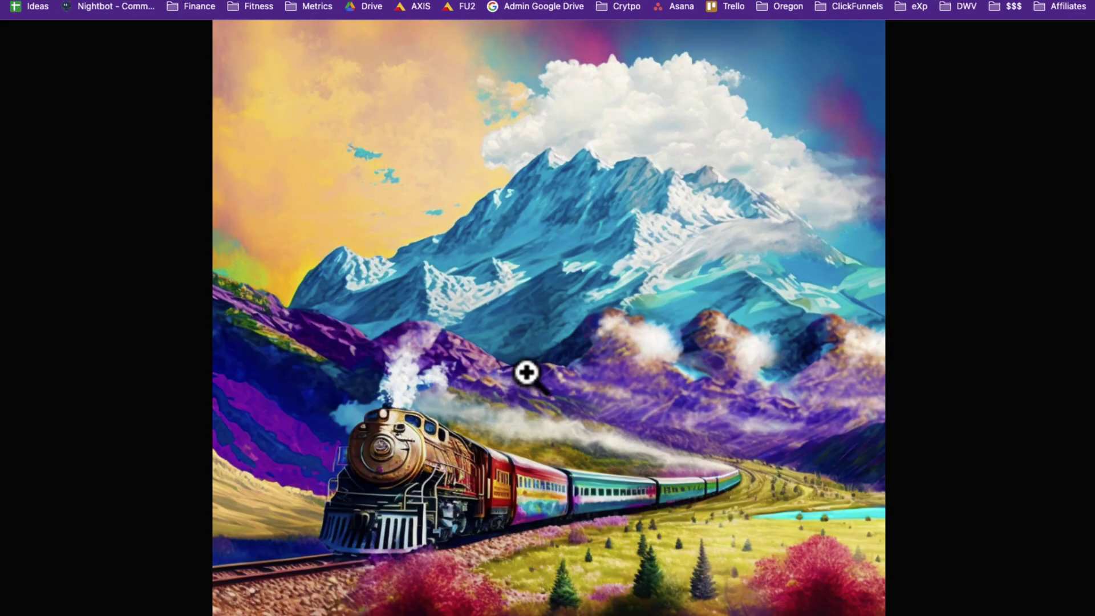
left_click(526, 372)
right_click(565, 264)
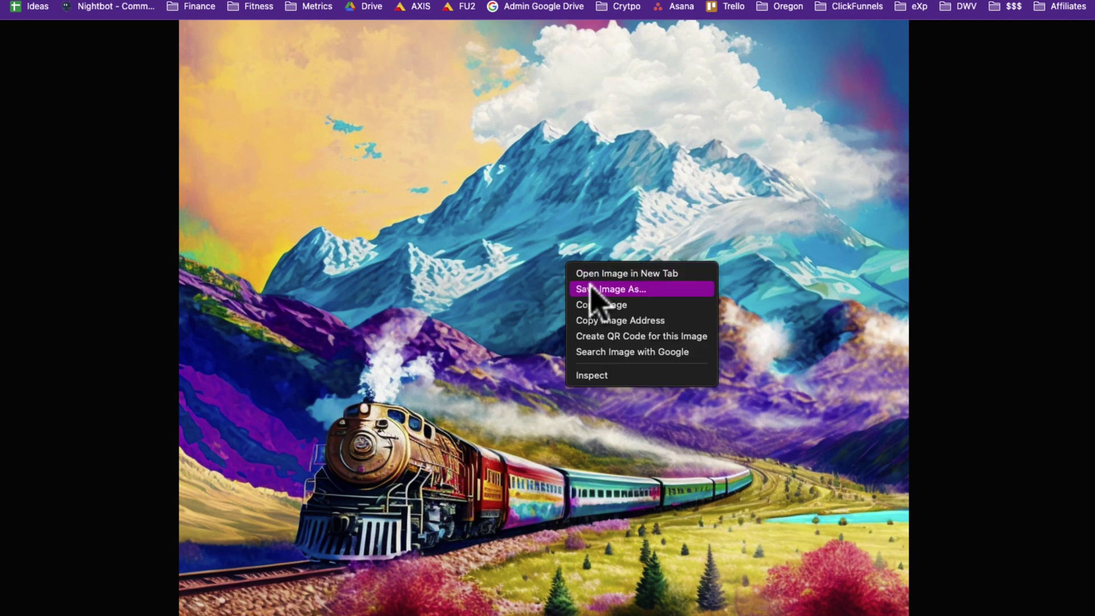
left_click(594, 290)
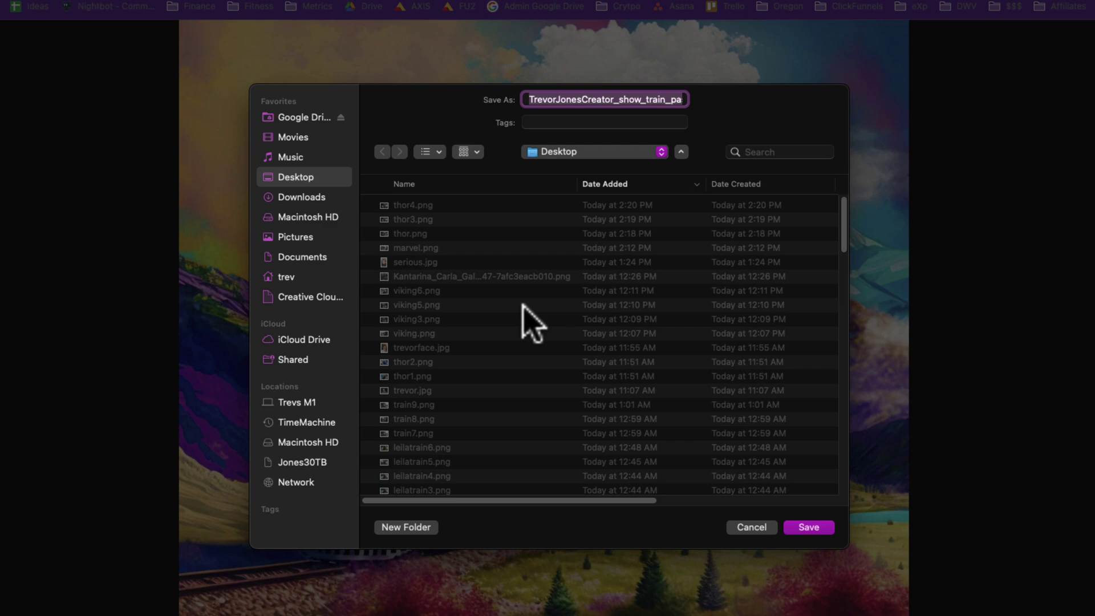
type("tra")
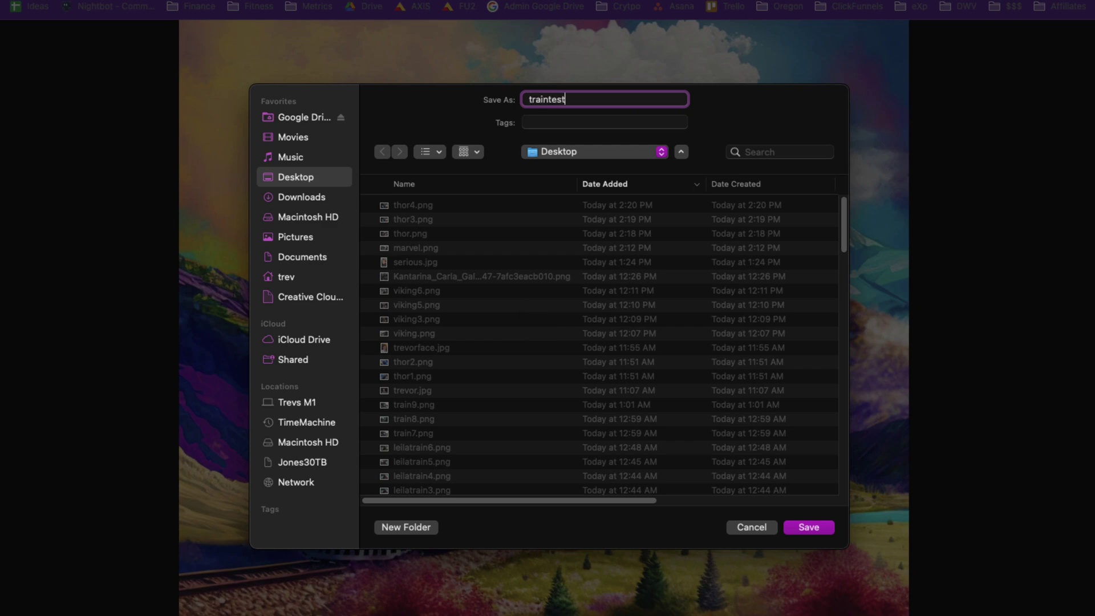
type("intest")
key("Return")
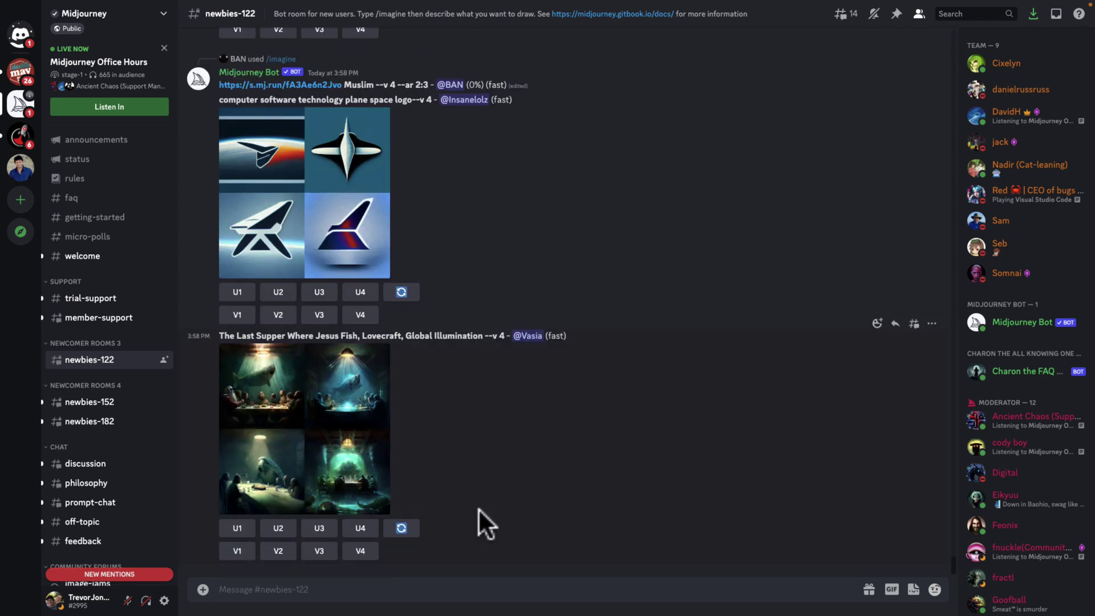
Step: Enter the /imagine prompt "amtrak train, photoreal, set in 1800s, woman standing in front of train engine, train engine in full view, scene, tracks in full view, vintage looking"
left_click(264, 590)
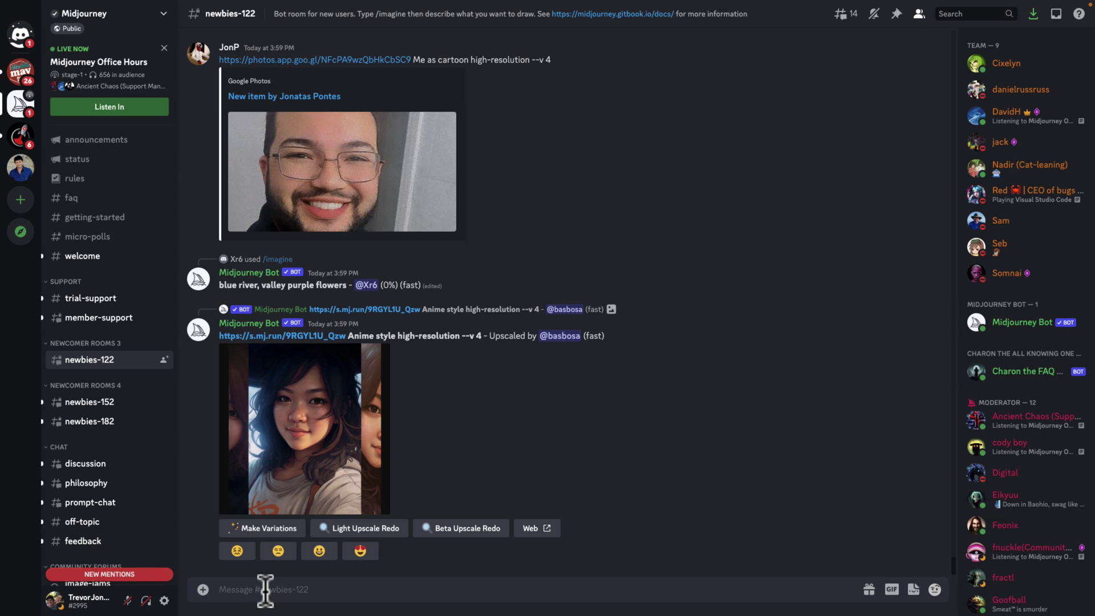
type("/")
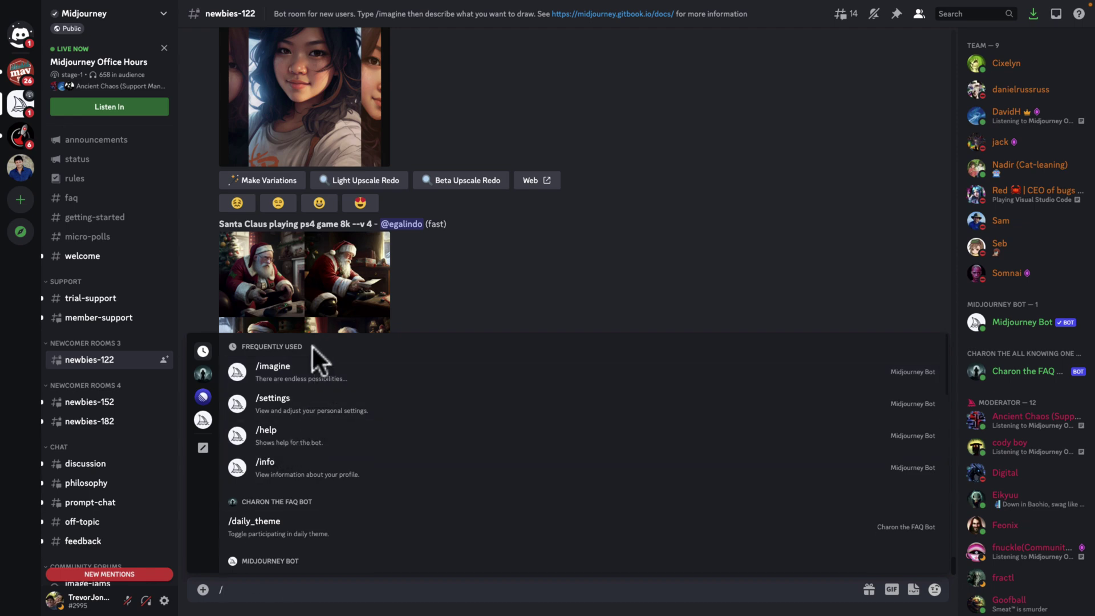
left_click(269, 377)
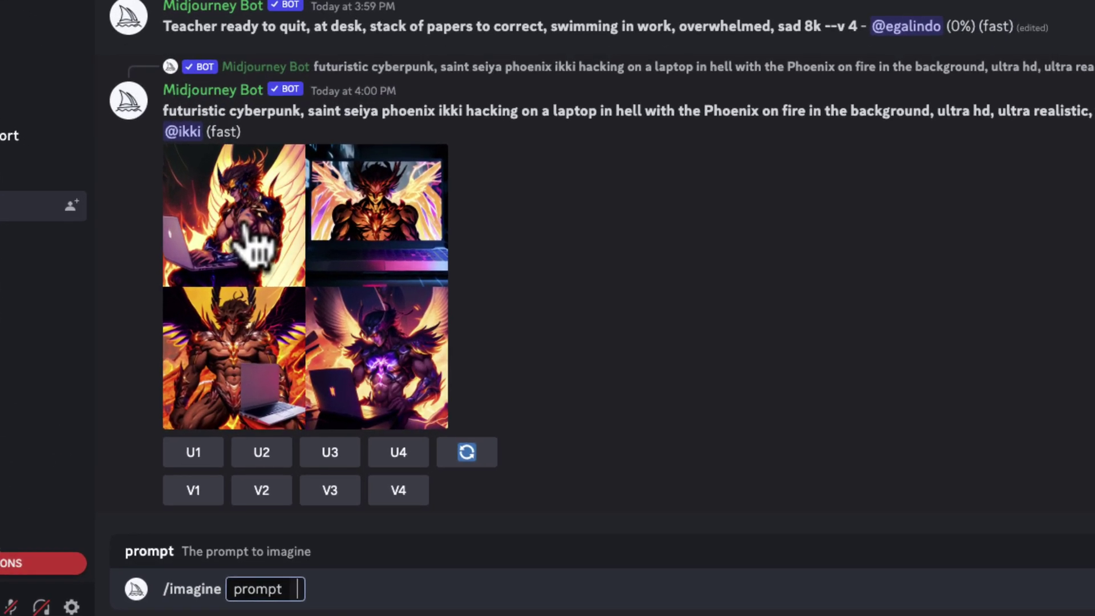
type("amtrak")
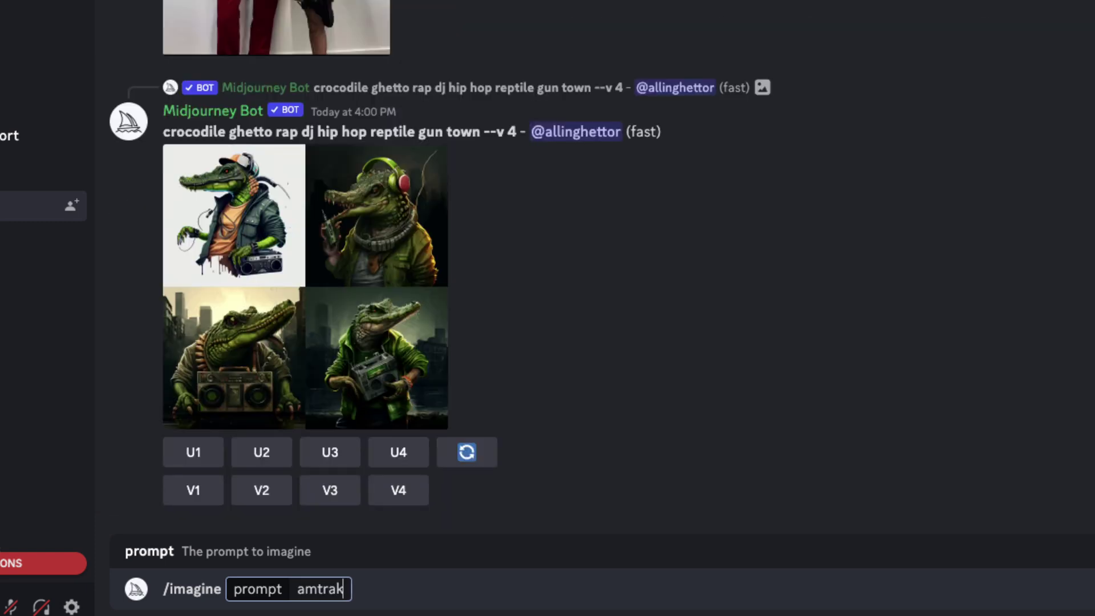
type(" train, photorea")
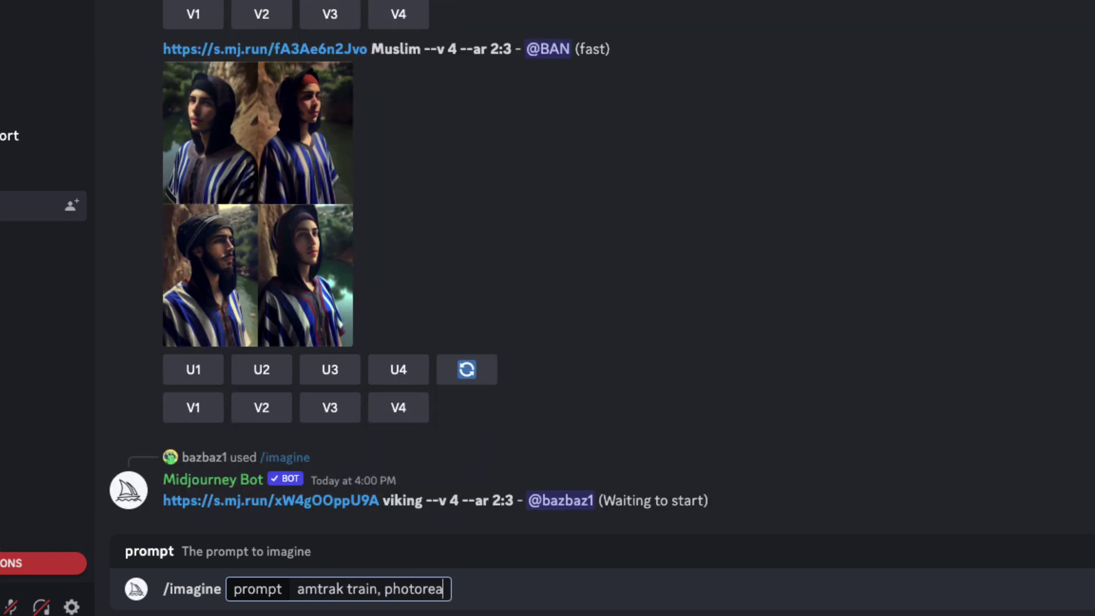
type("l, set in")
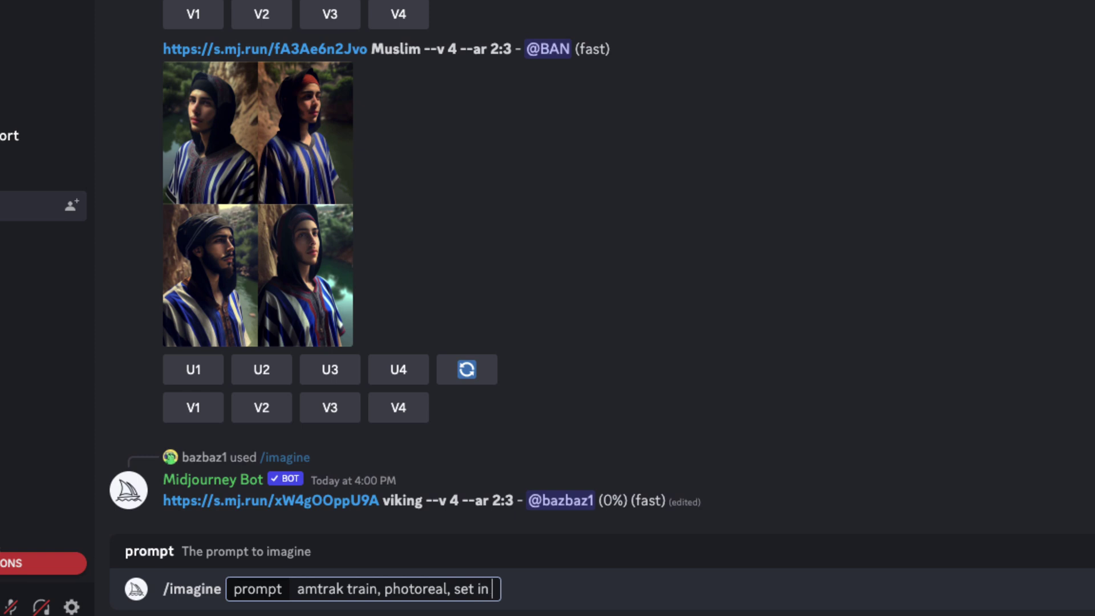
type(" 2800")
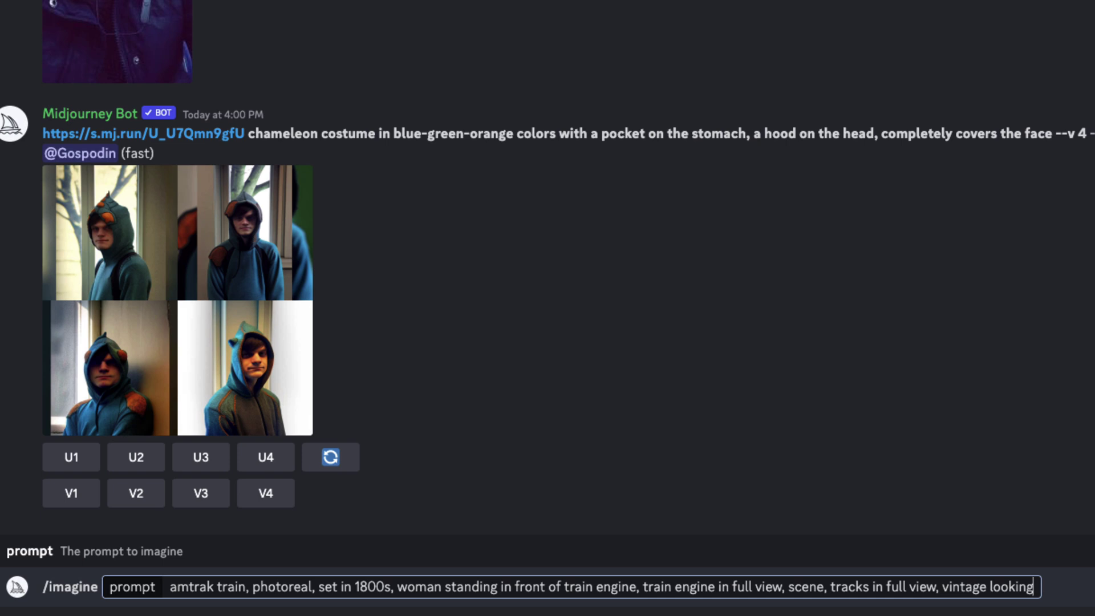
Step: Append the aspect ratio parameter "--ar 3:2" to the prompt, submit it, and close the enlarged result
type("--ar")
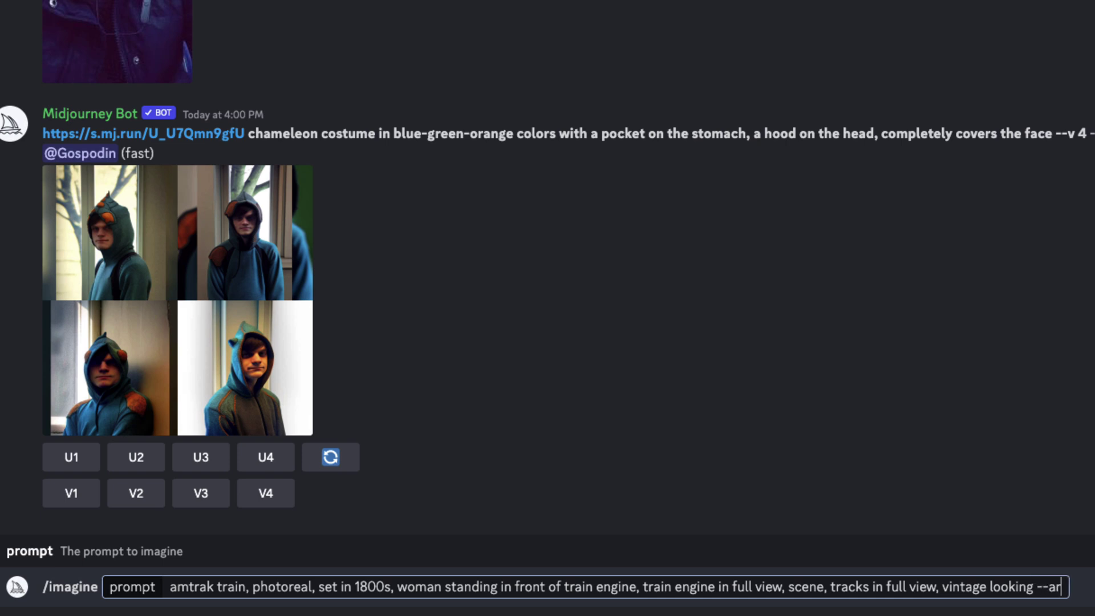
type(" 3:2")
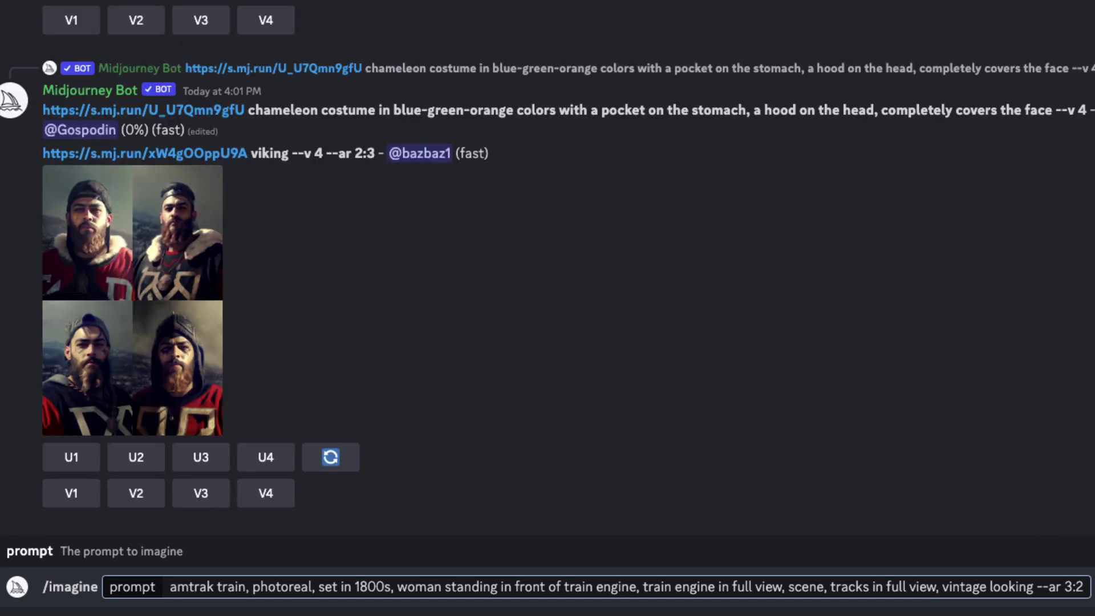
key("Return")
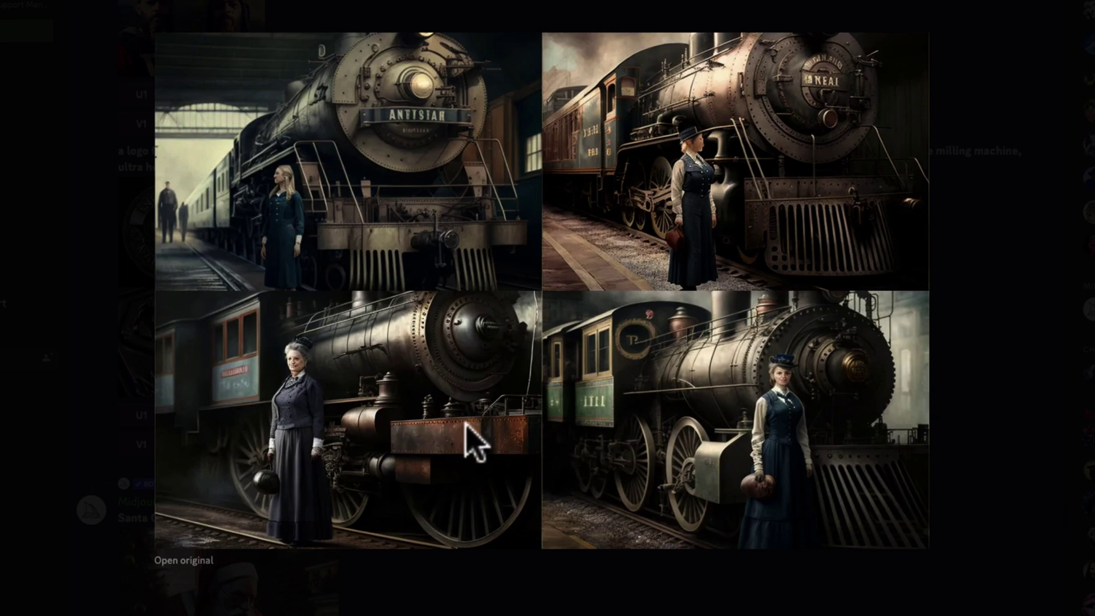
left_click(1075, 403)
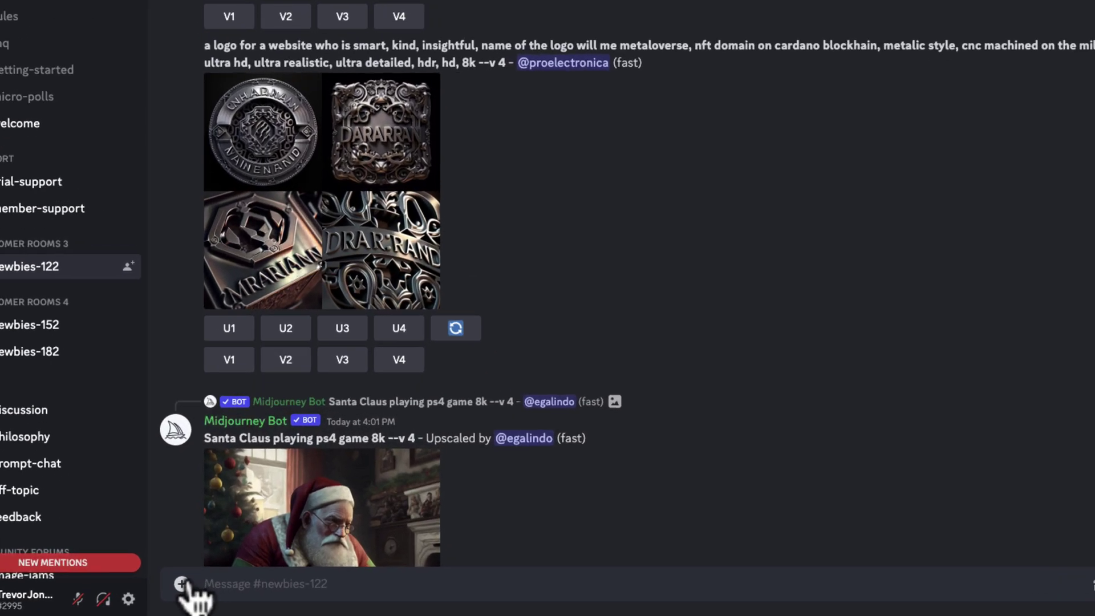
Step: Upload trevorface.jpg from the Desktop and send it to the newbies-122 channel
left_click(154, 577)
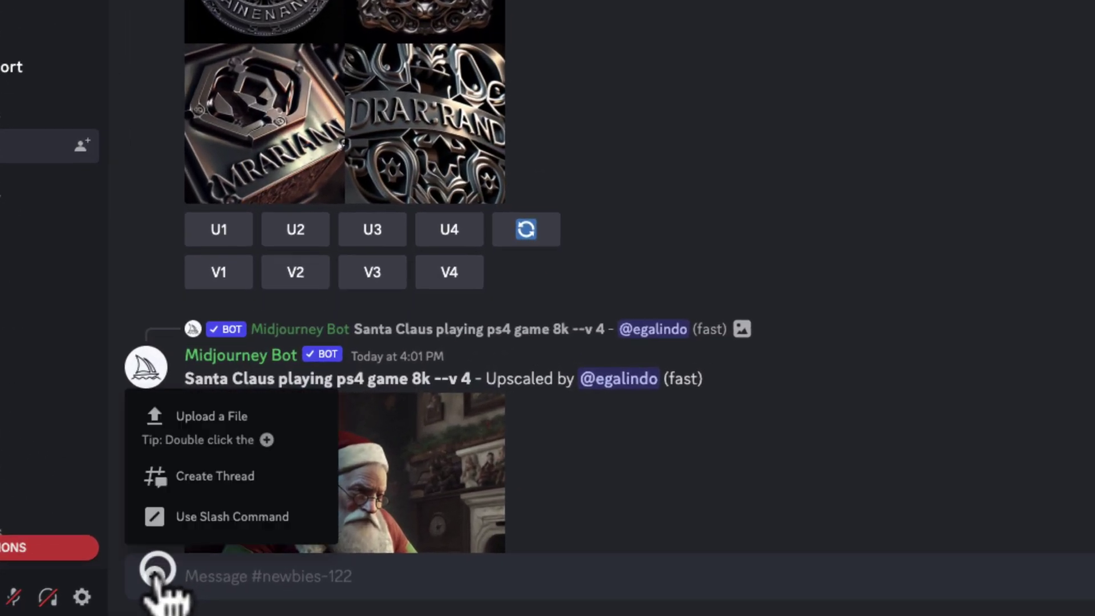
left_click(210, 412)
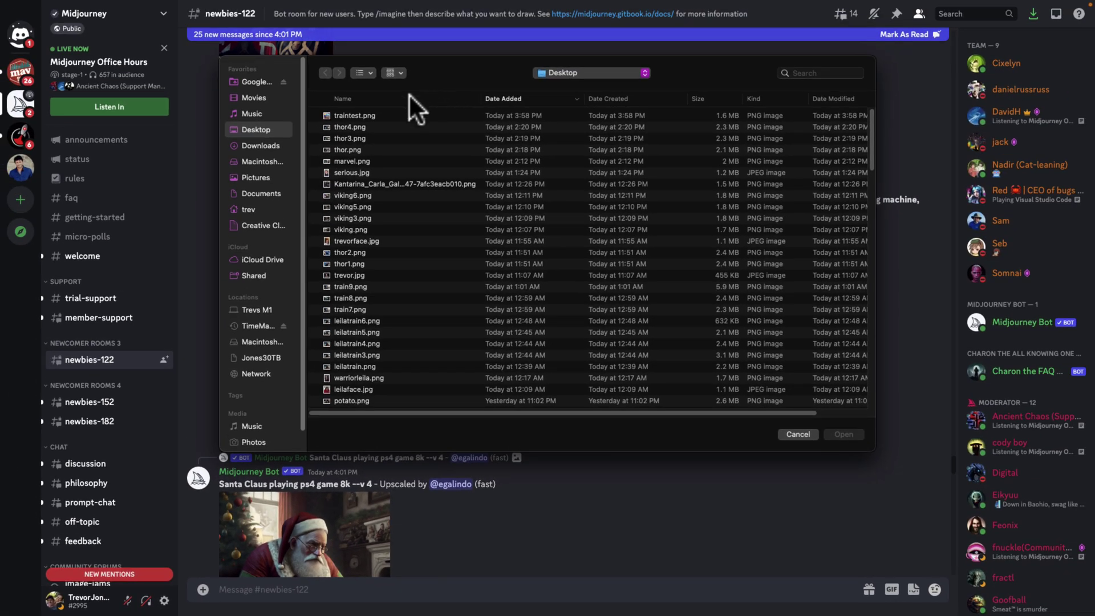
left_click(362, 241)
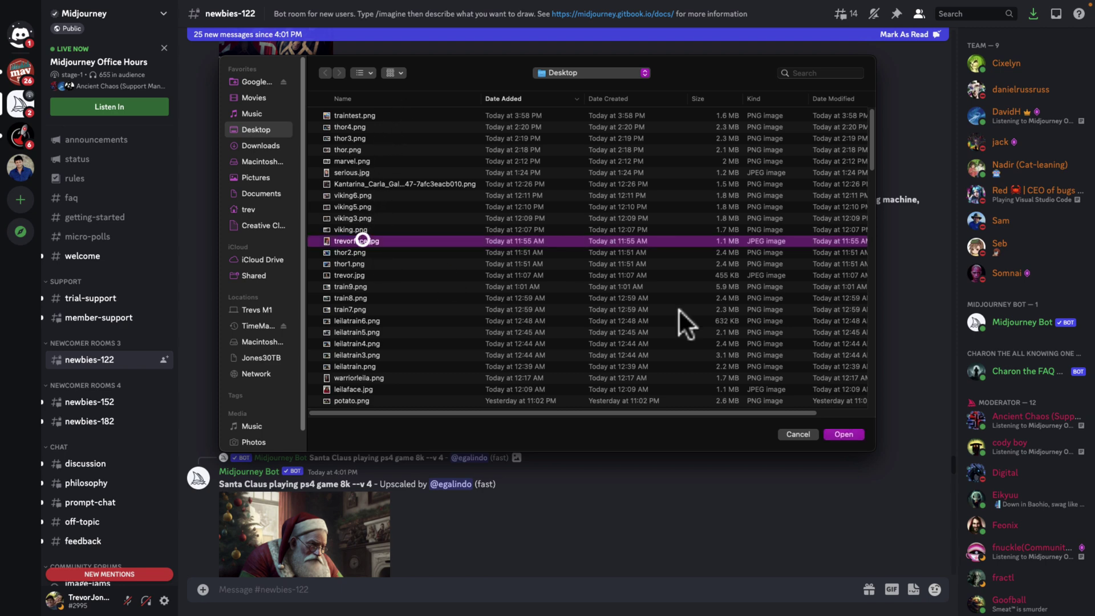
left_click(844, 435)
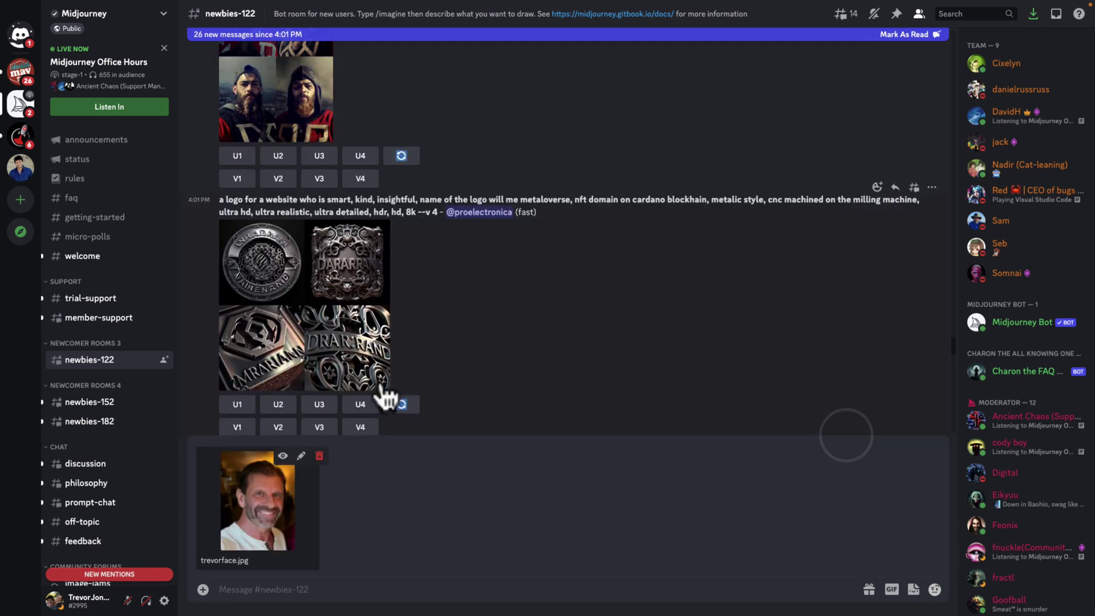
key("Return")
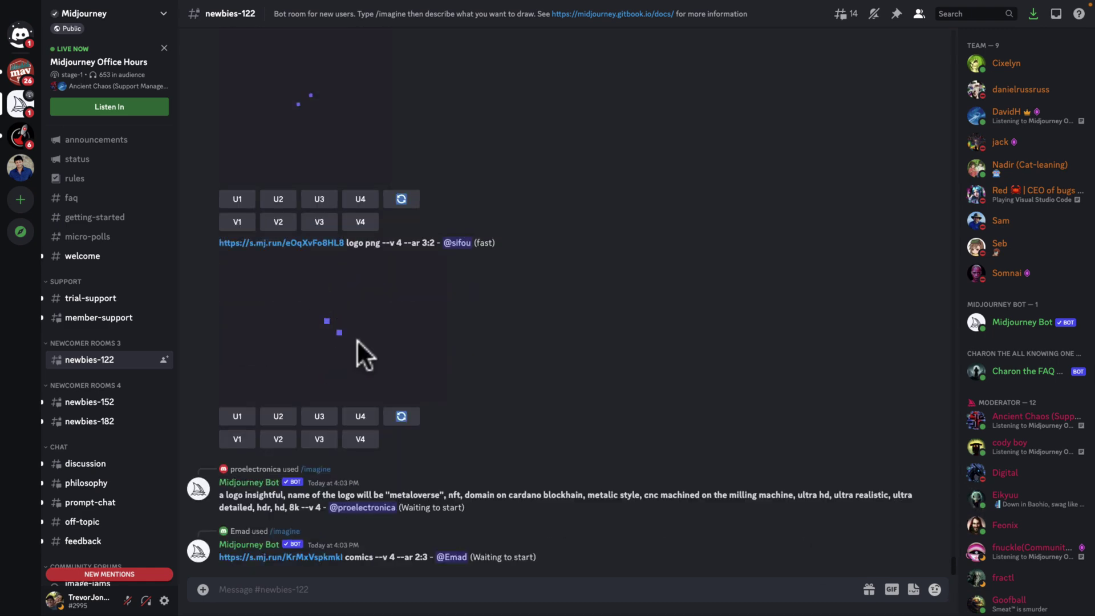
Step: Find the uploaded face photo in the channel, enlarge it, copy its link, and return to the newest messages
scroll(357, 339, "up", 10)
left_click(270, 331)
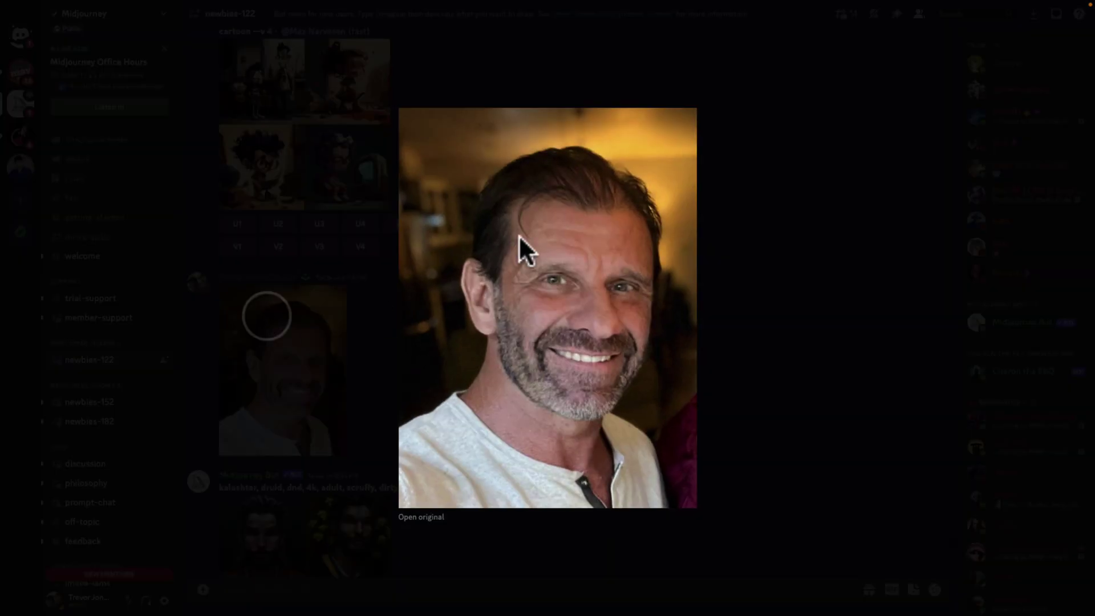
right_click(548, 236)
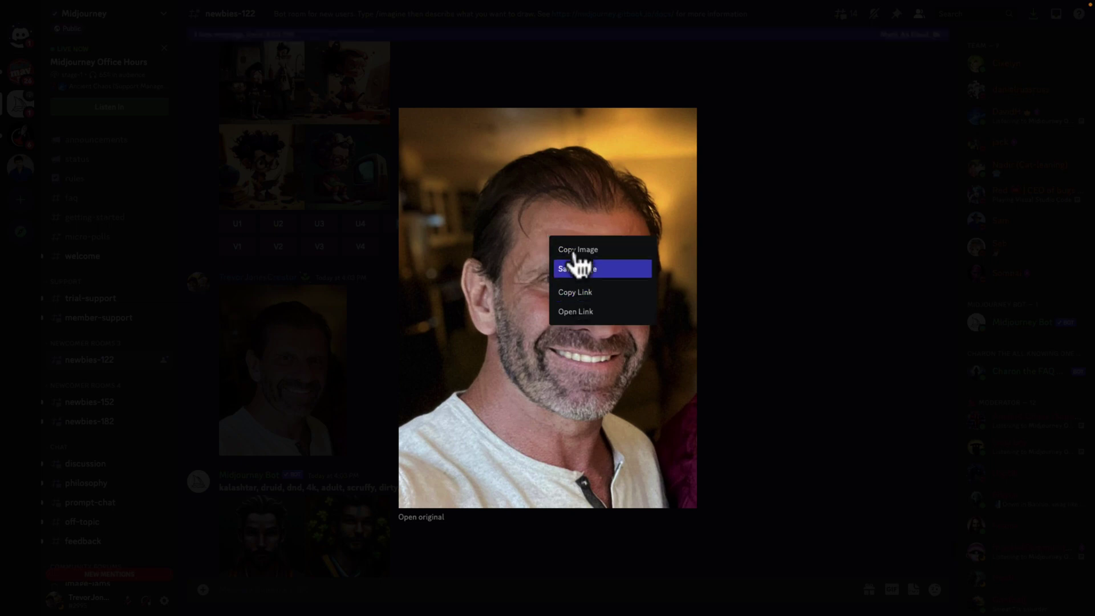
left_click(574, 292)
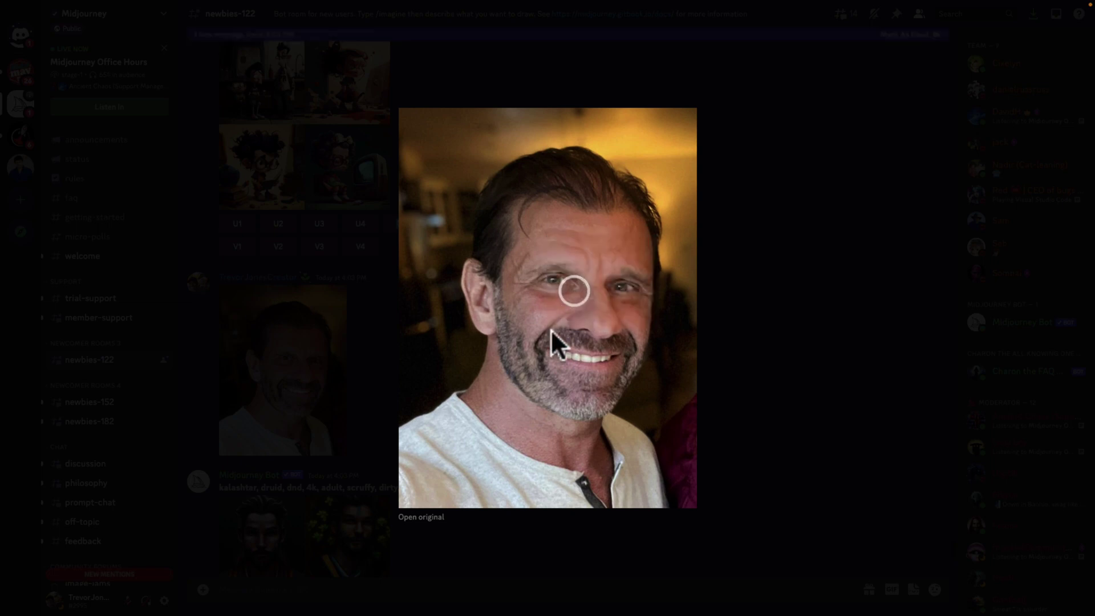
left_click(847, 344)
scroll(720, 389, "down", 10)
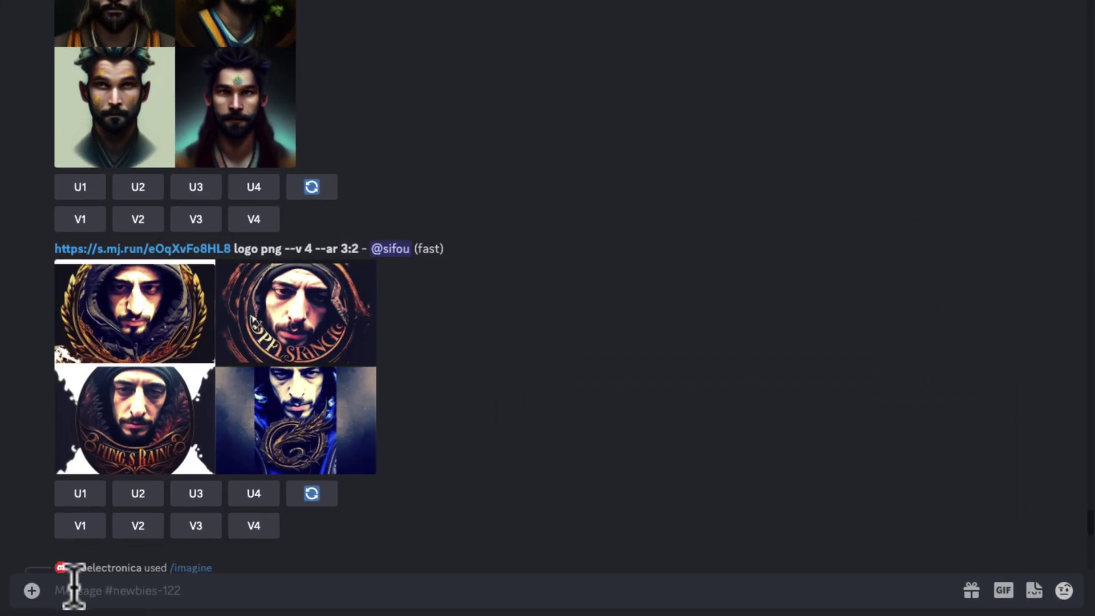
Step: Start a new /imagine command in the newbies-122 channel and paste the copied face photo link as its prompt
left_click(73, 588)
type("/")
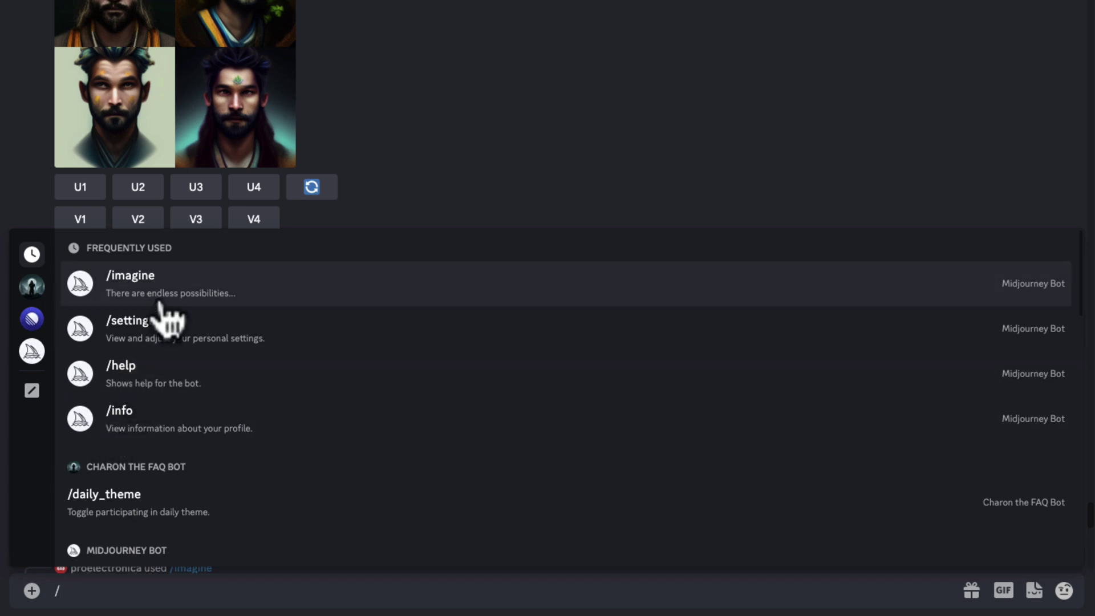
left_click(137, 281)
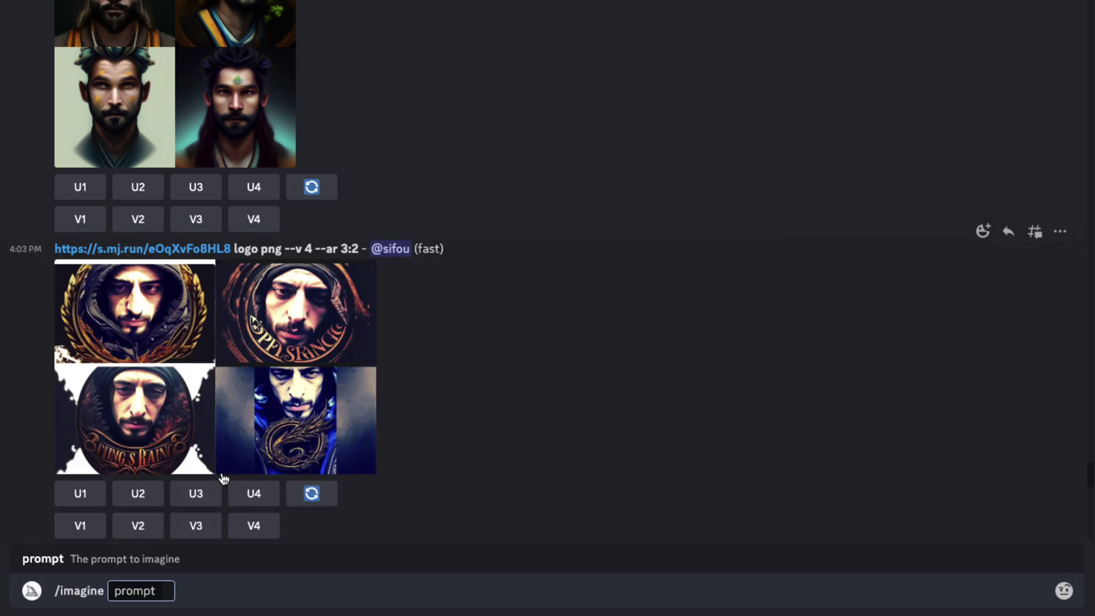
right_click(171, 590)
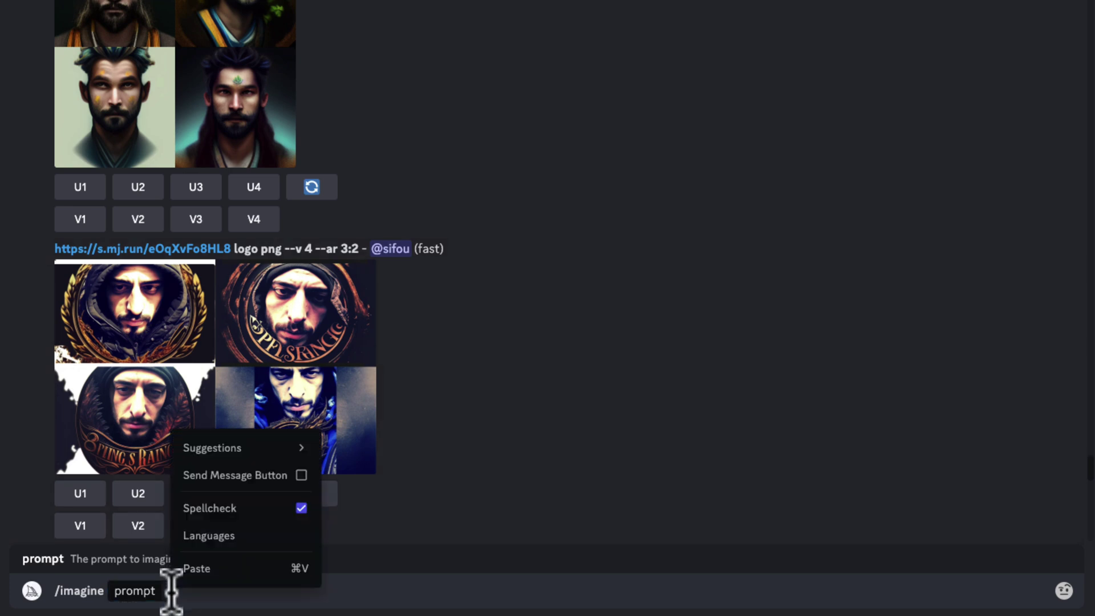
left_click(211, 569)
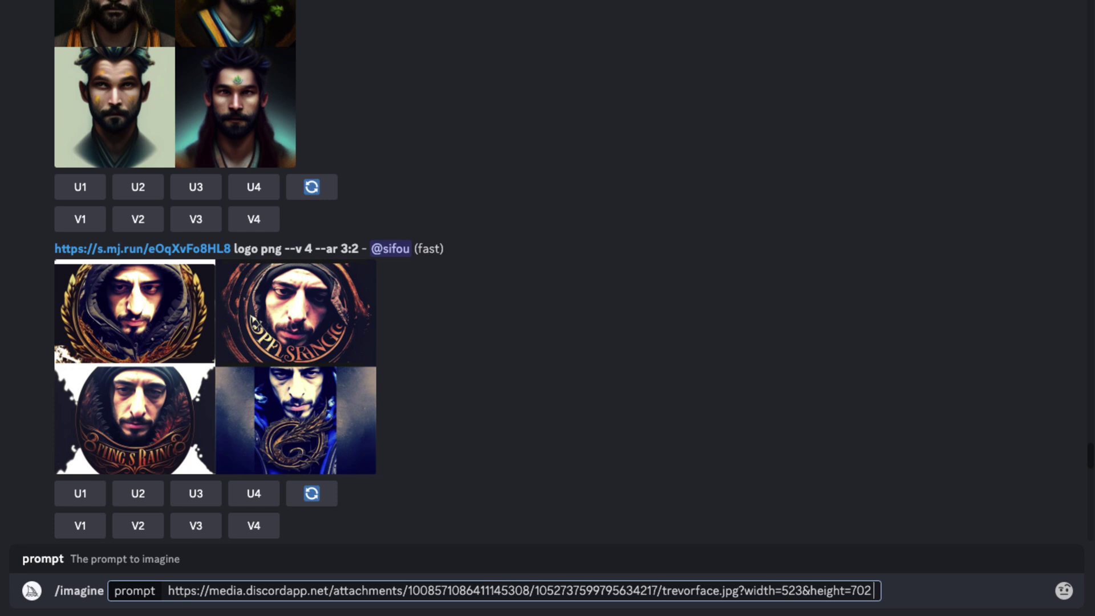
Step: Add "as a viking standing on a glacier in iceland" after the photo link and submit the prompt
type("as a viking")
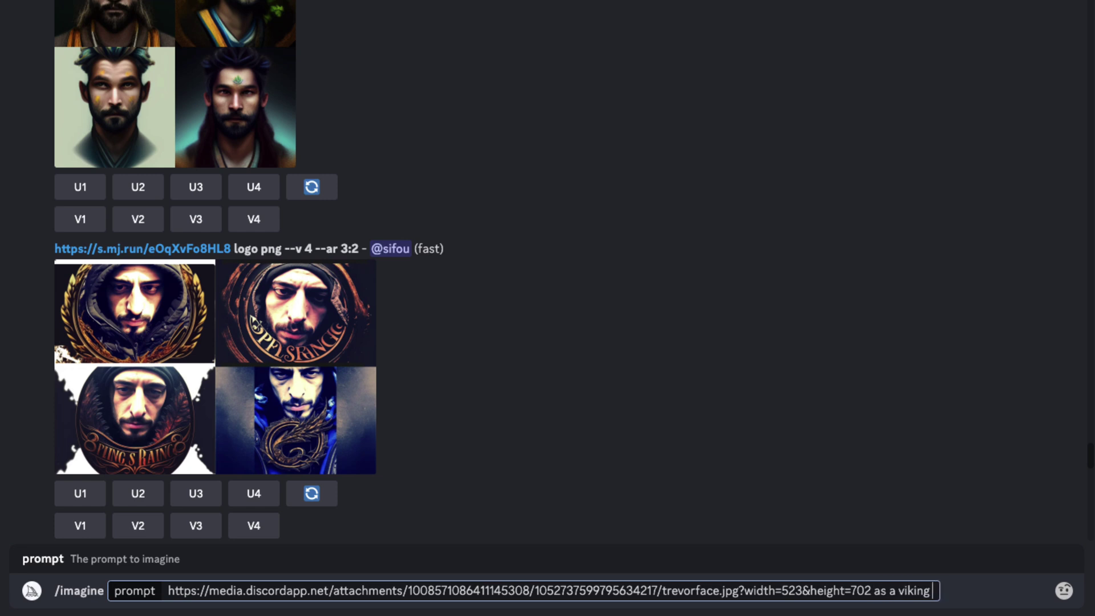
type(" standing on a")
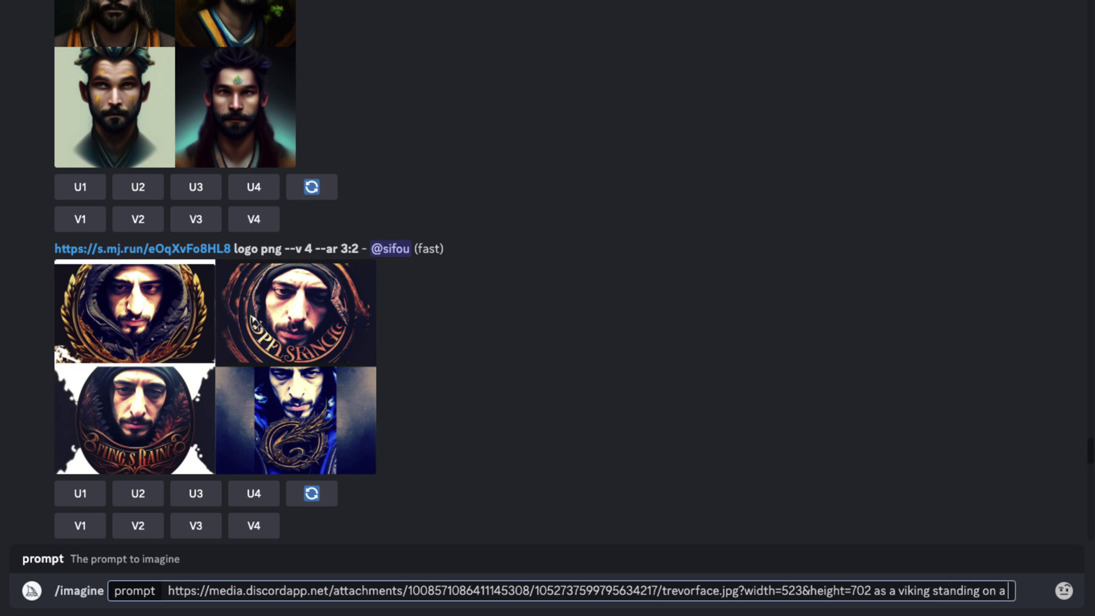
type(" glacier")
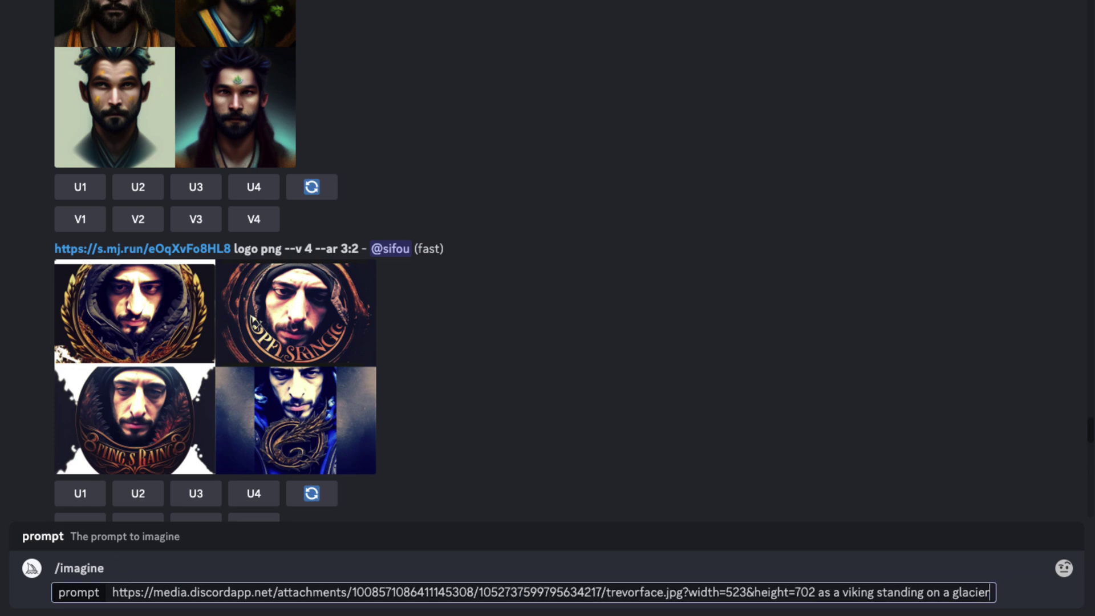
type(" in ic")
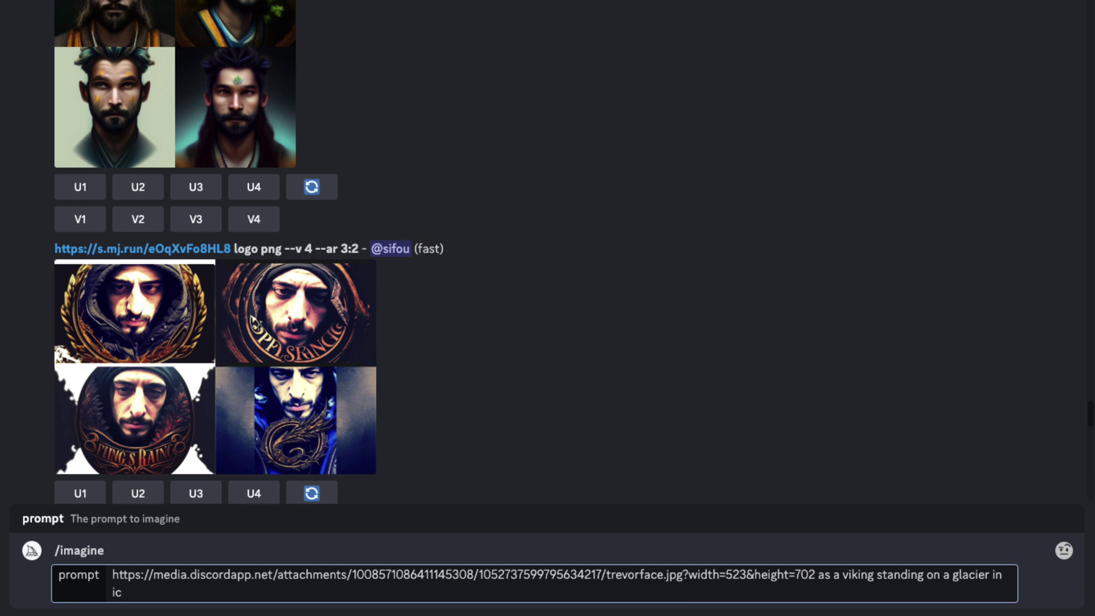
type("eland")
key("Return")
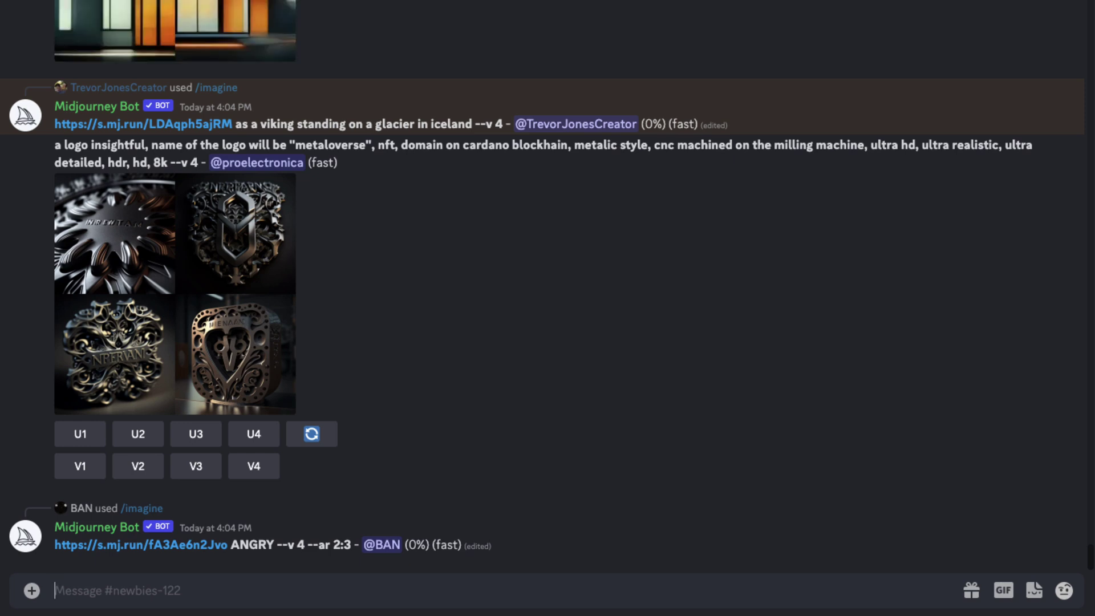
Step: Find the generated viking image grid in the channel and enlarge it
scroll(772, 268, "up", 10)
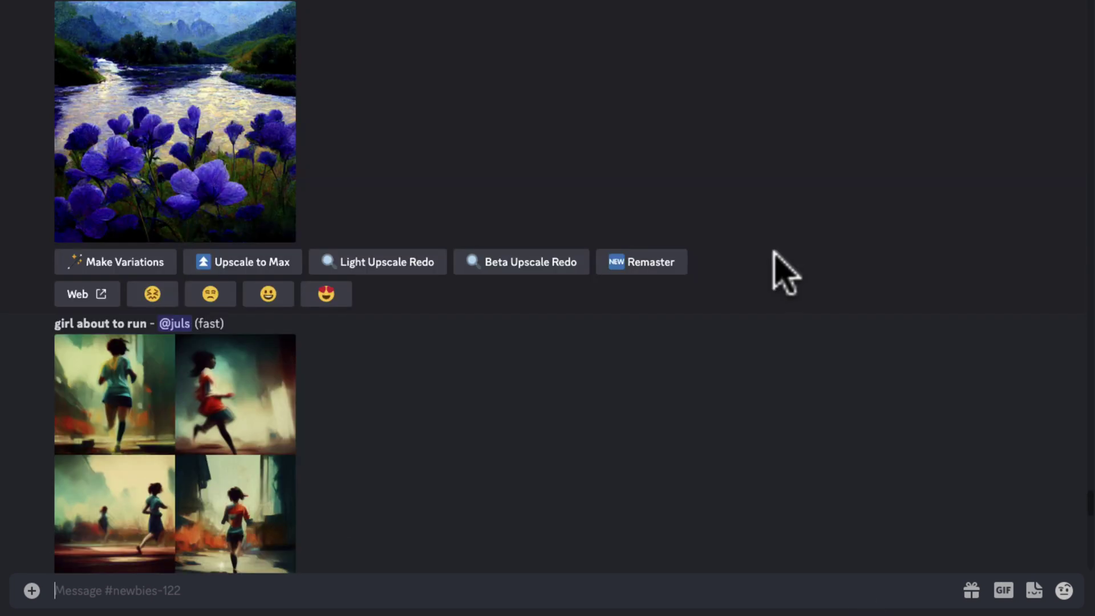
scroll(797, 257, "up", 5)
scroll(809, 278, "up", 3)
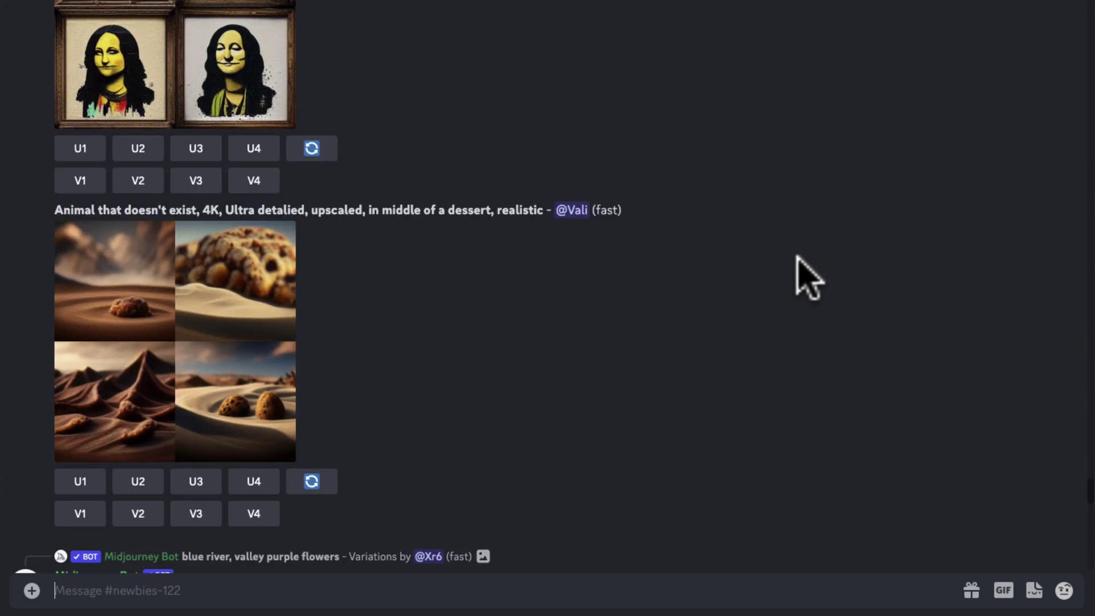
scroll(797, 257, "up", 10)
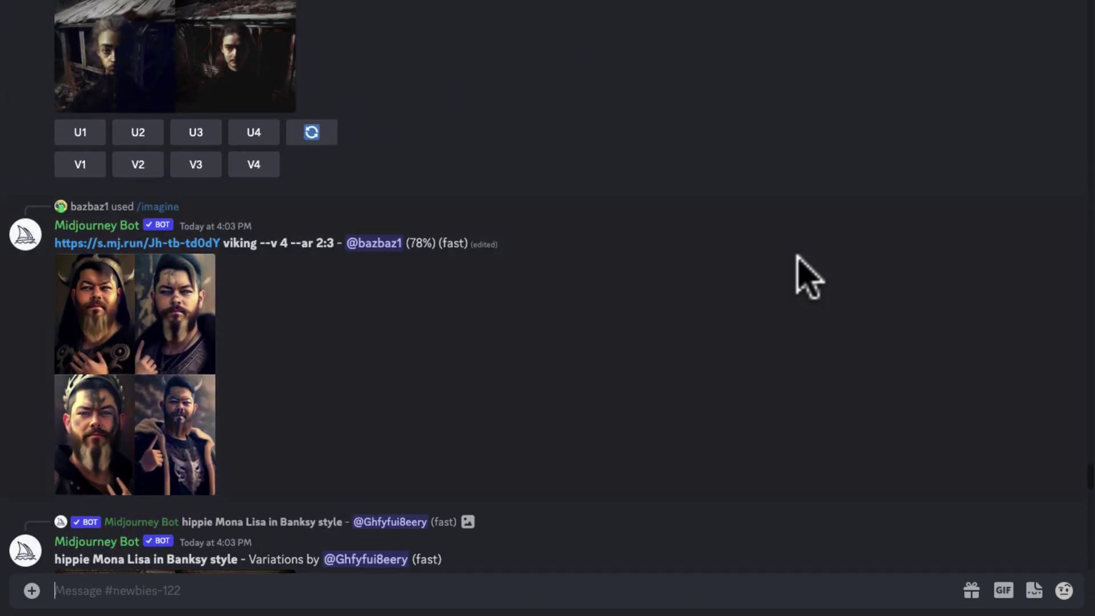
scroll(793, 248, "up", 5)
scroll(799, 260, "up", 15)
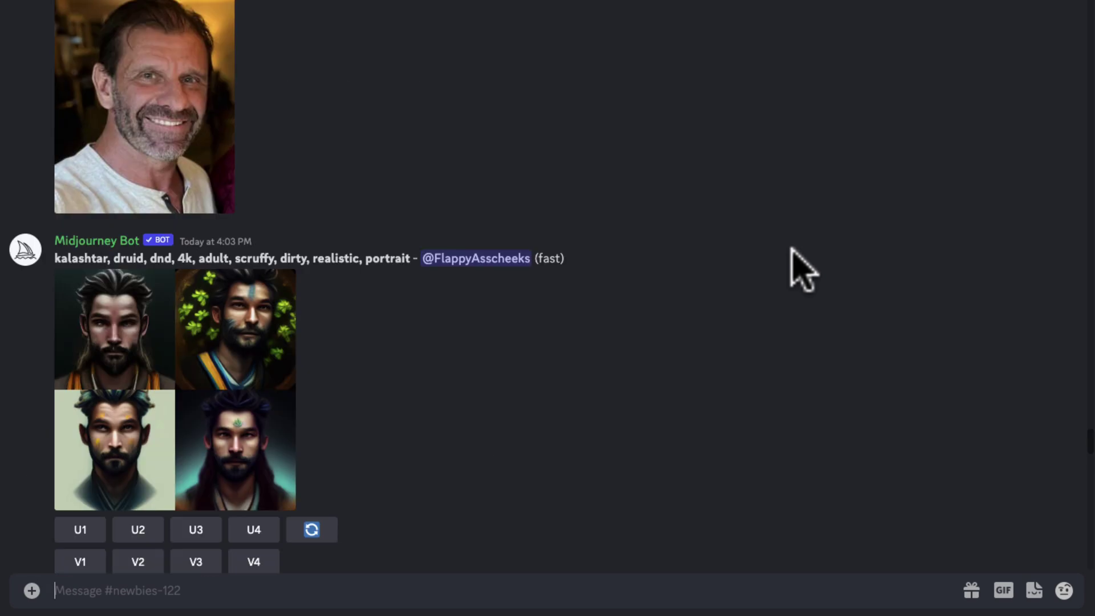
scroll(798, 271, "down", 15)
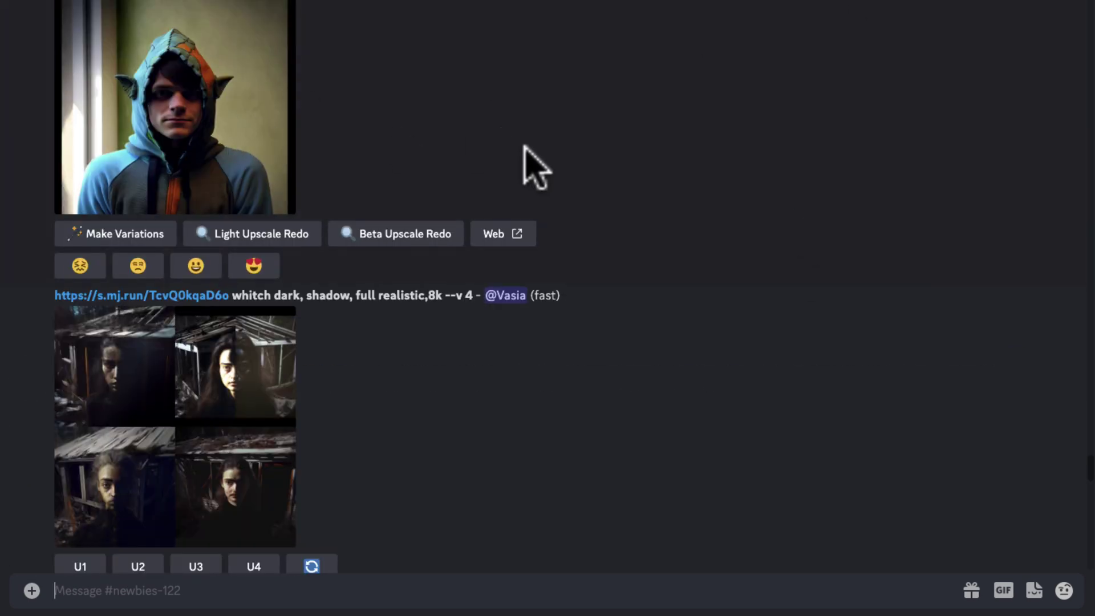
scroll(589, 201, "down", 10)
scroll(598, 200, "down", 20)
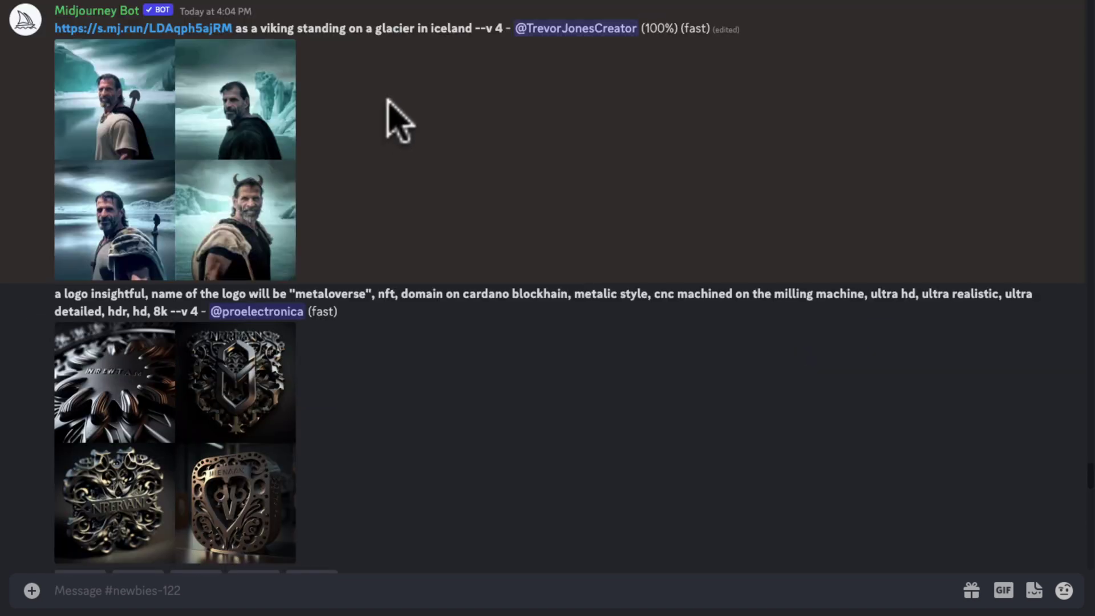
left_click(243, 100)
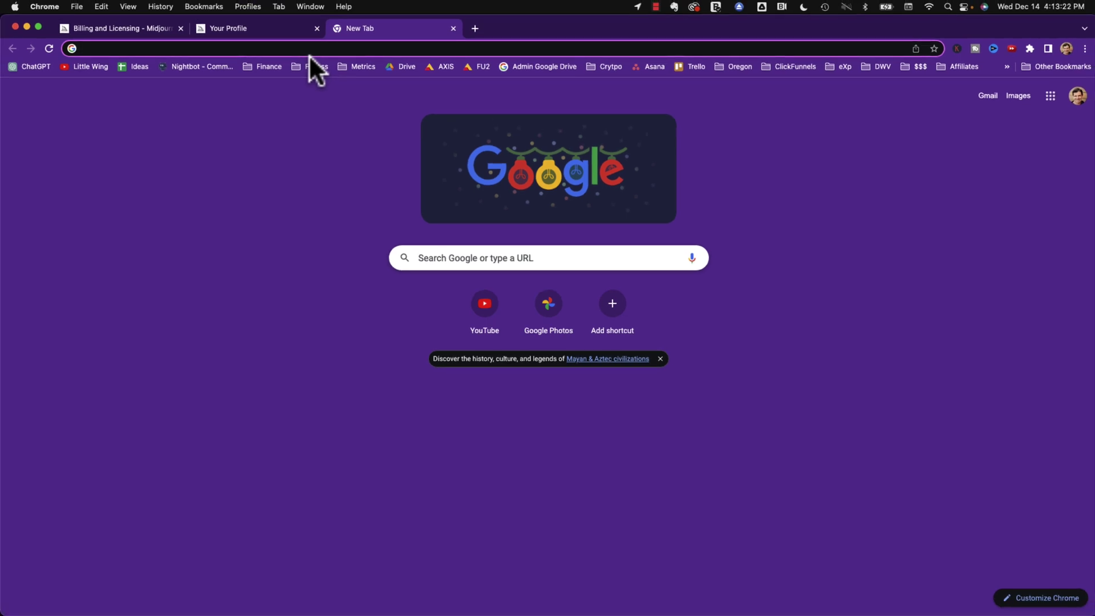
Step: In Chrome, load midjourney.com, try to sign in, and go to the personal image gallery
type("mid")
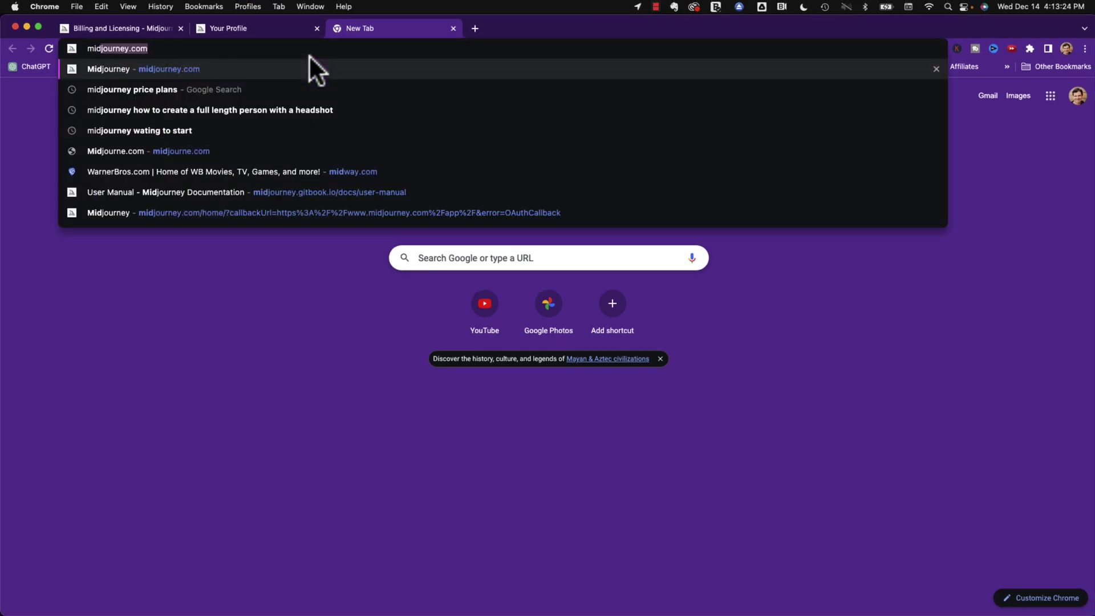
key("Return")
left_click(599, 453)
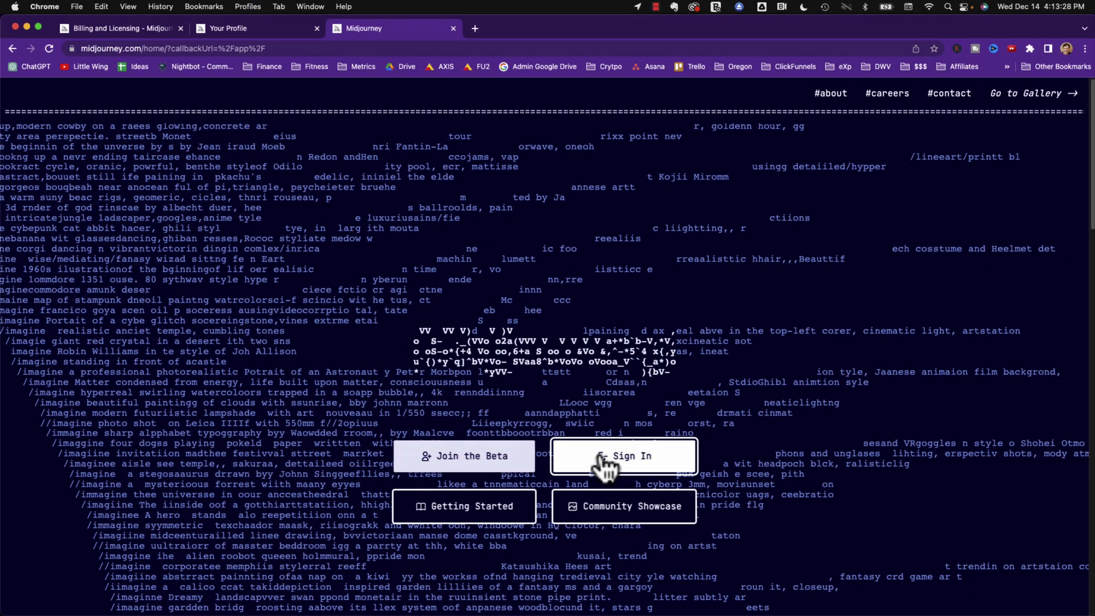
left_click(494, 533)
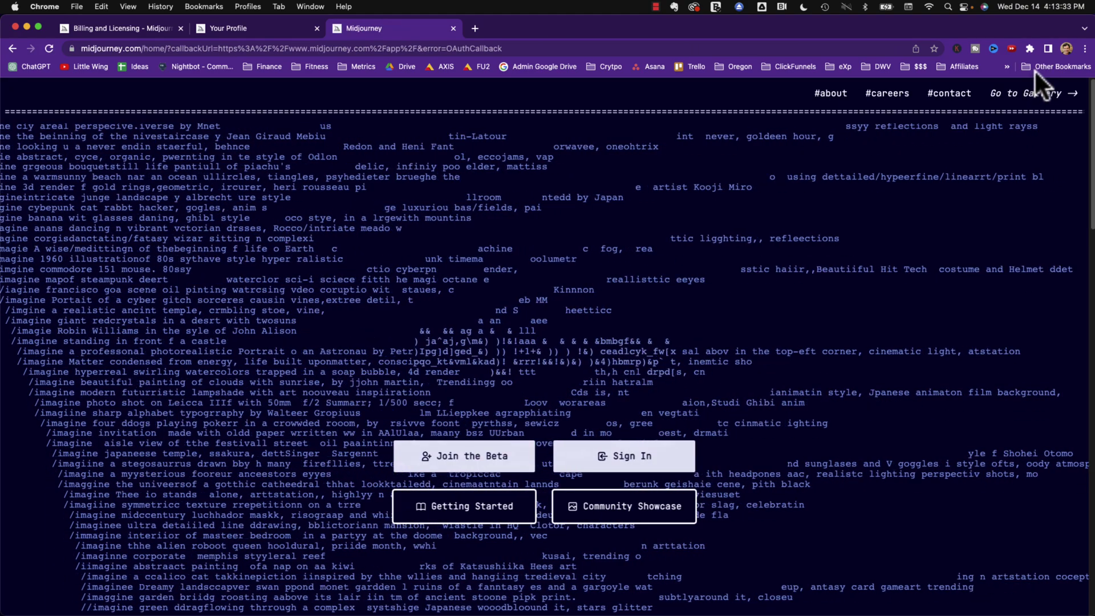
left_click(1019, 94)
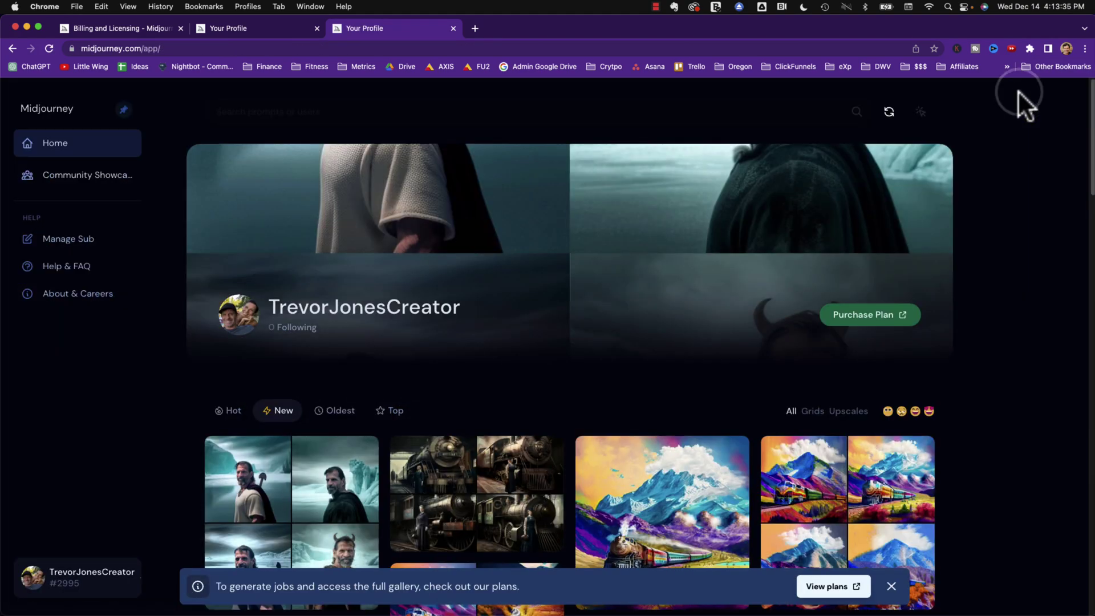
Step: Browse the gallery of generated images, enlarge the blue train with the backpacked woman, show its image save options, and close it
scroll(980, 382, "down", 20)
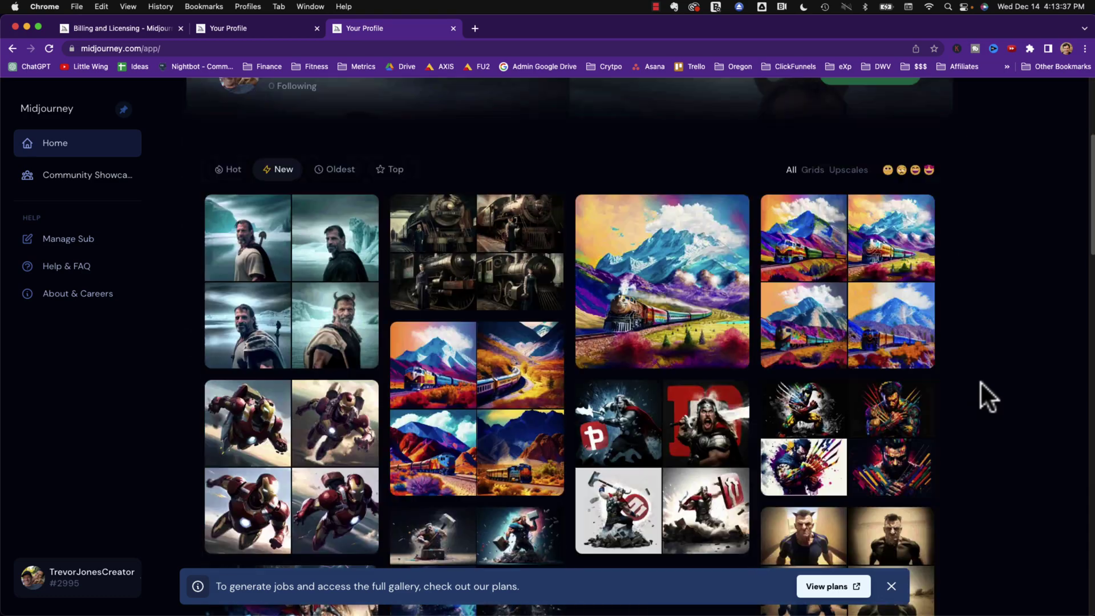
scroll(981, 381, "down", 20)
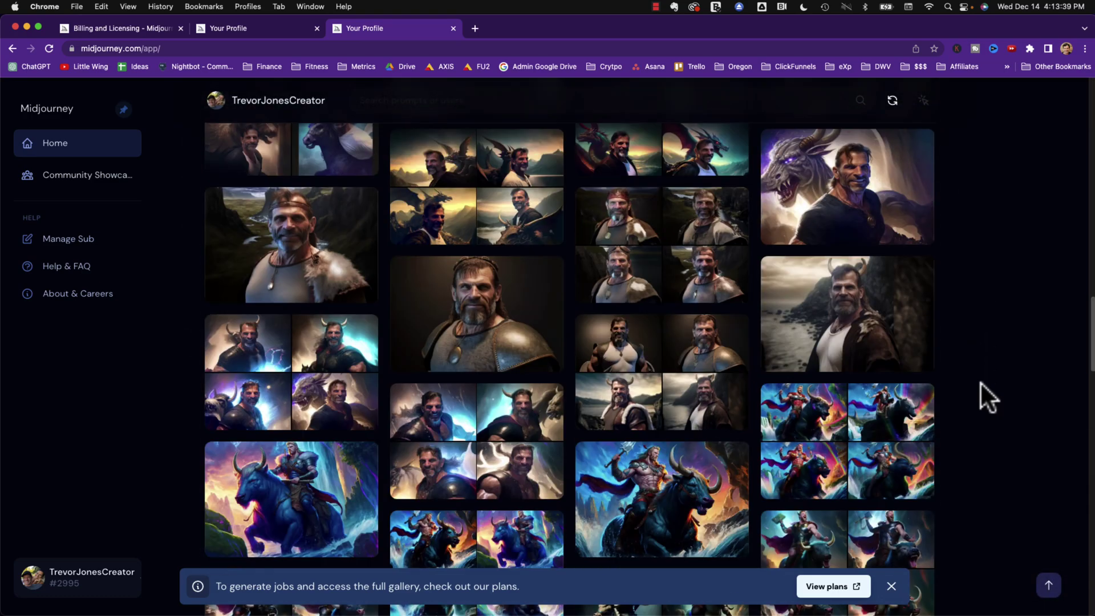
scroll(980, 381, "up", 5)
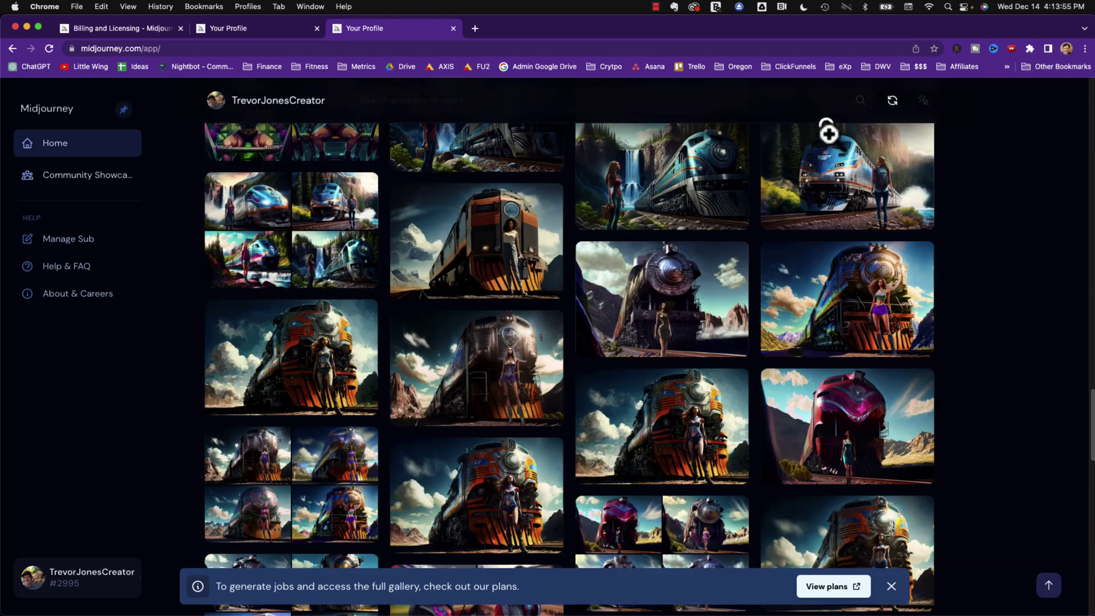
left_click(827, 131)
right_click(690, 201)
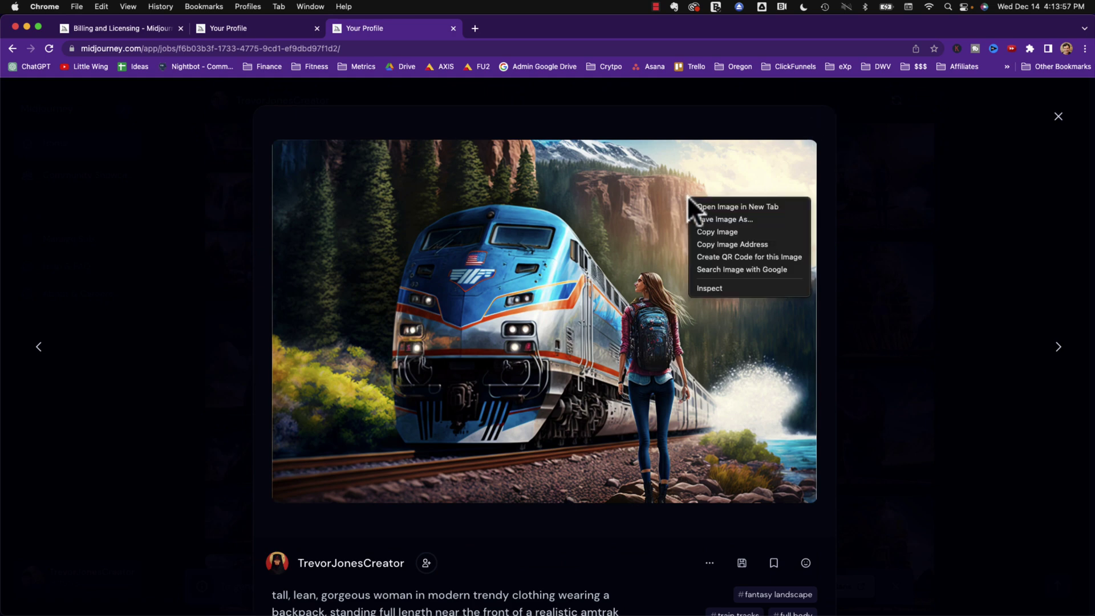
left_click(1014, 186)
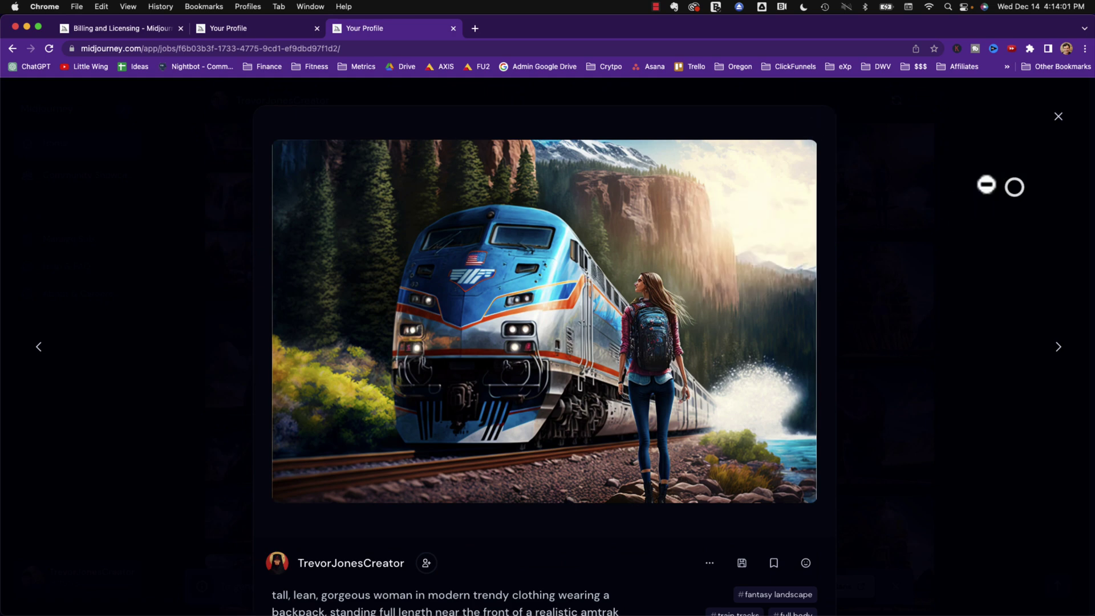
left_click(988, 227)
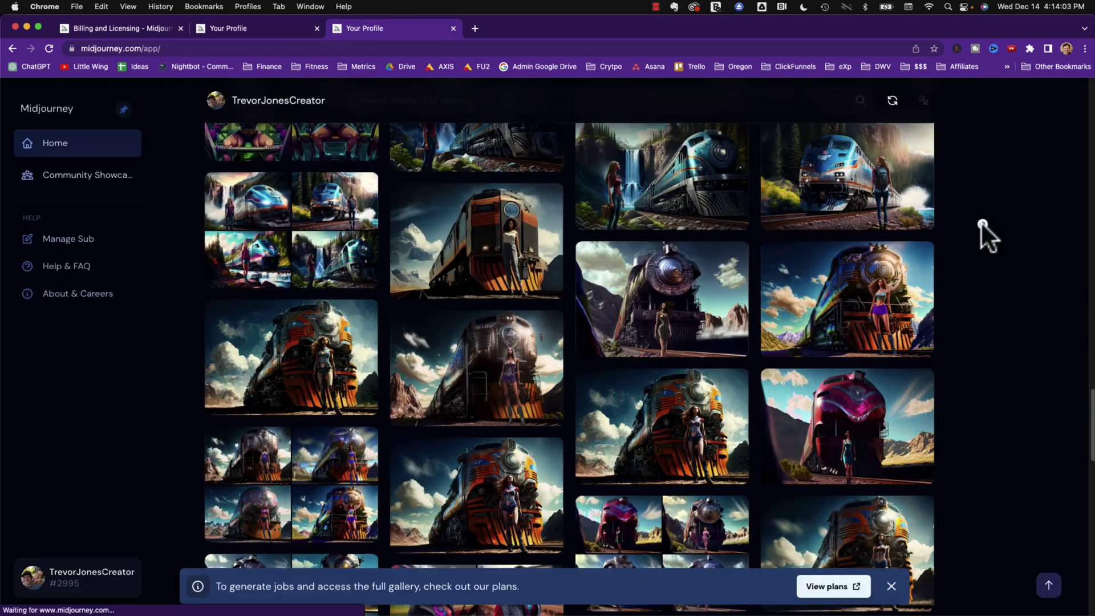
Step: Compare the subscription plans under yearly billing, and return to monthly billing
scroll(751, 299, "down", 20)
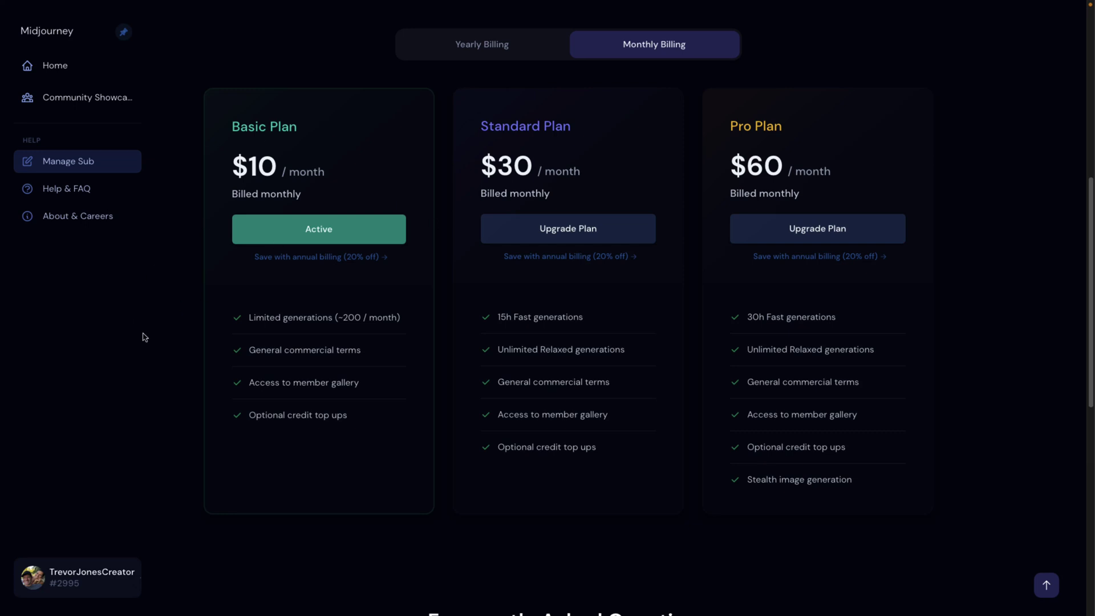
left_click(482, 55)
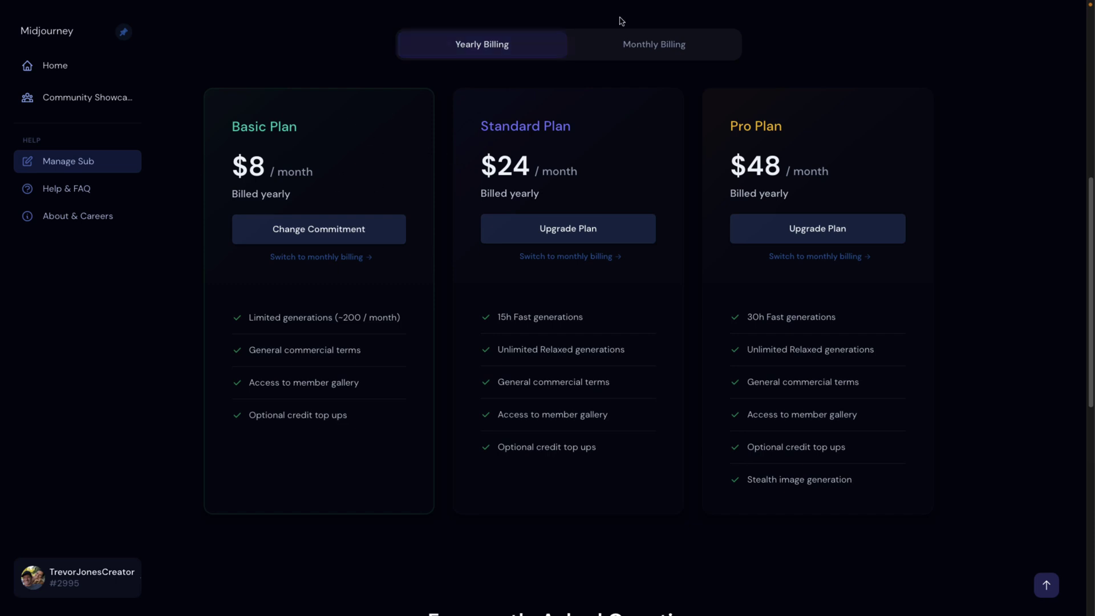
left_click(680, 45)
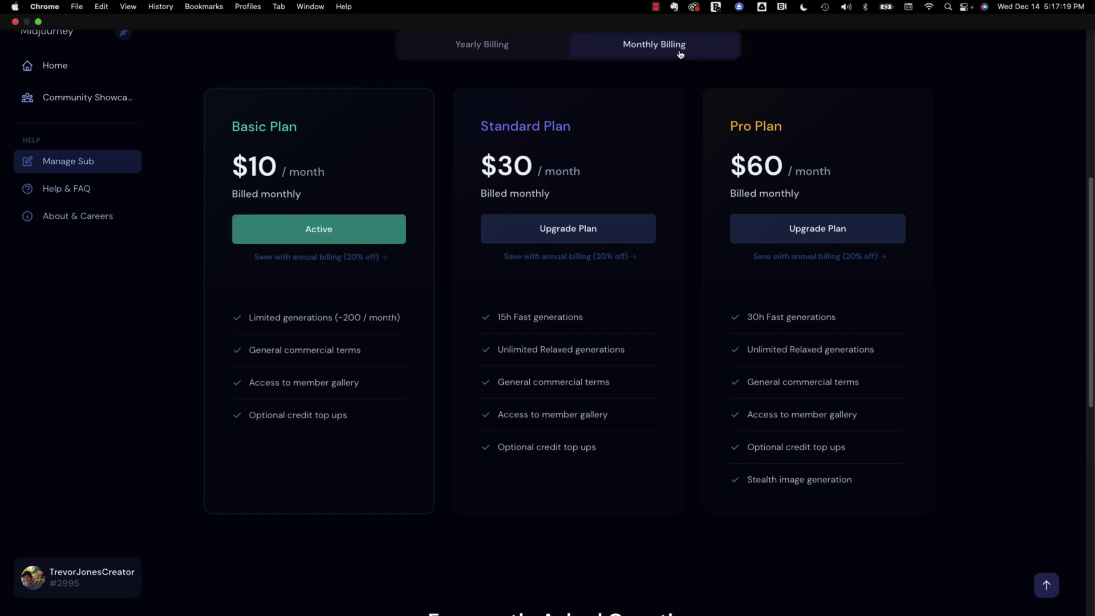